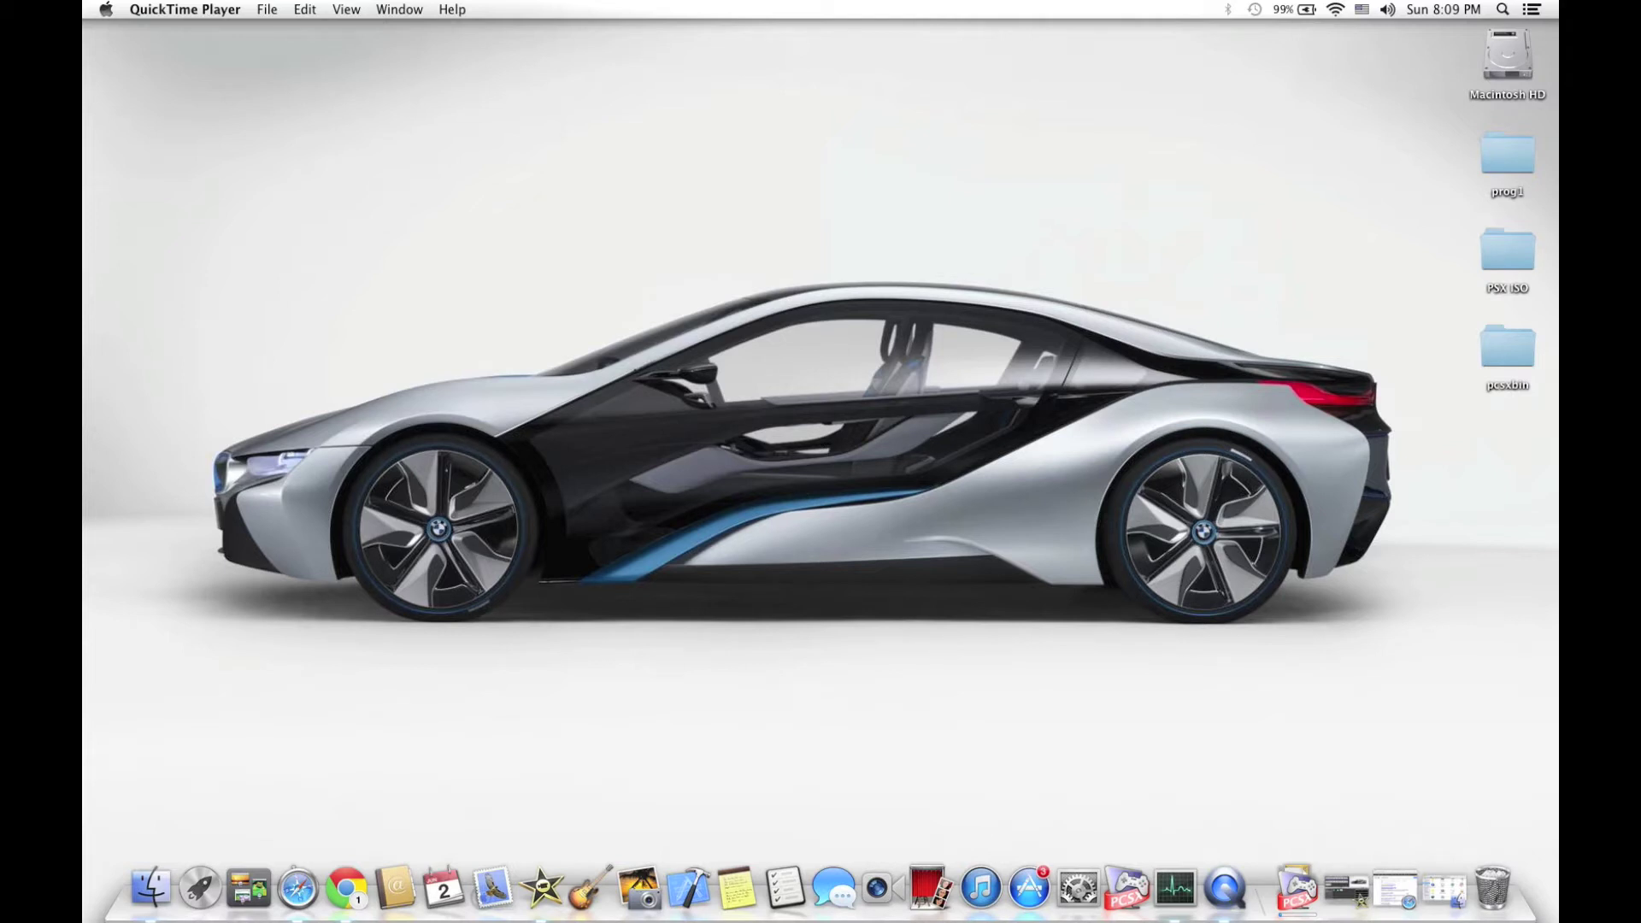
- Bring Safari back and open the PCSX-Reloaded download result from Google
{"action": "left_click", "coordinate": [1389, 880]}
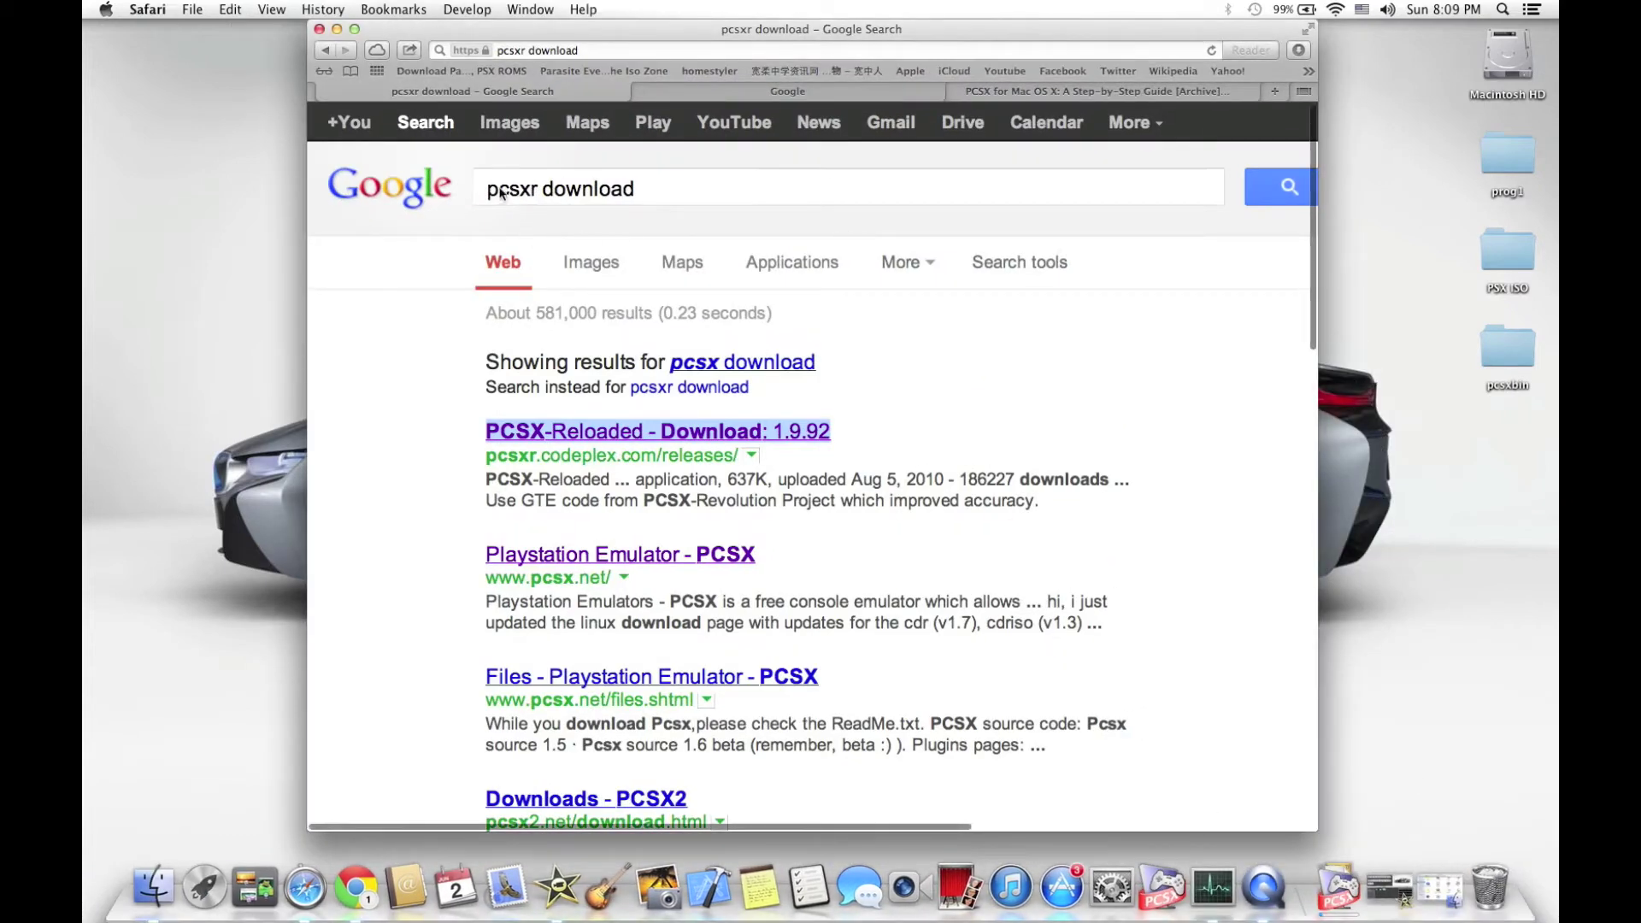
{"action": "left_click", "coordinate": [525, 188]}
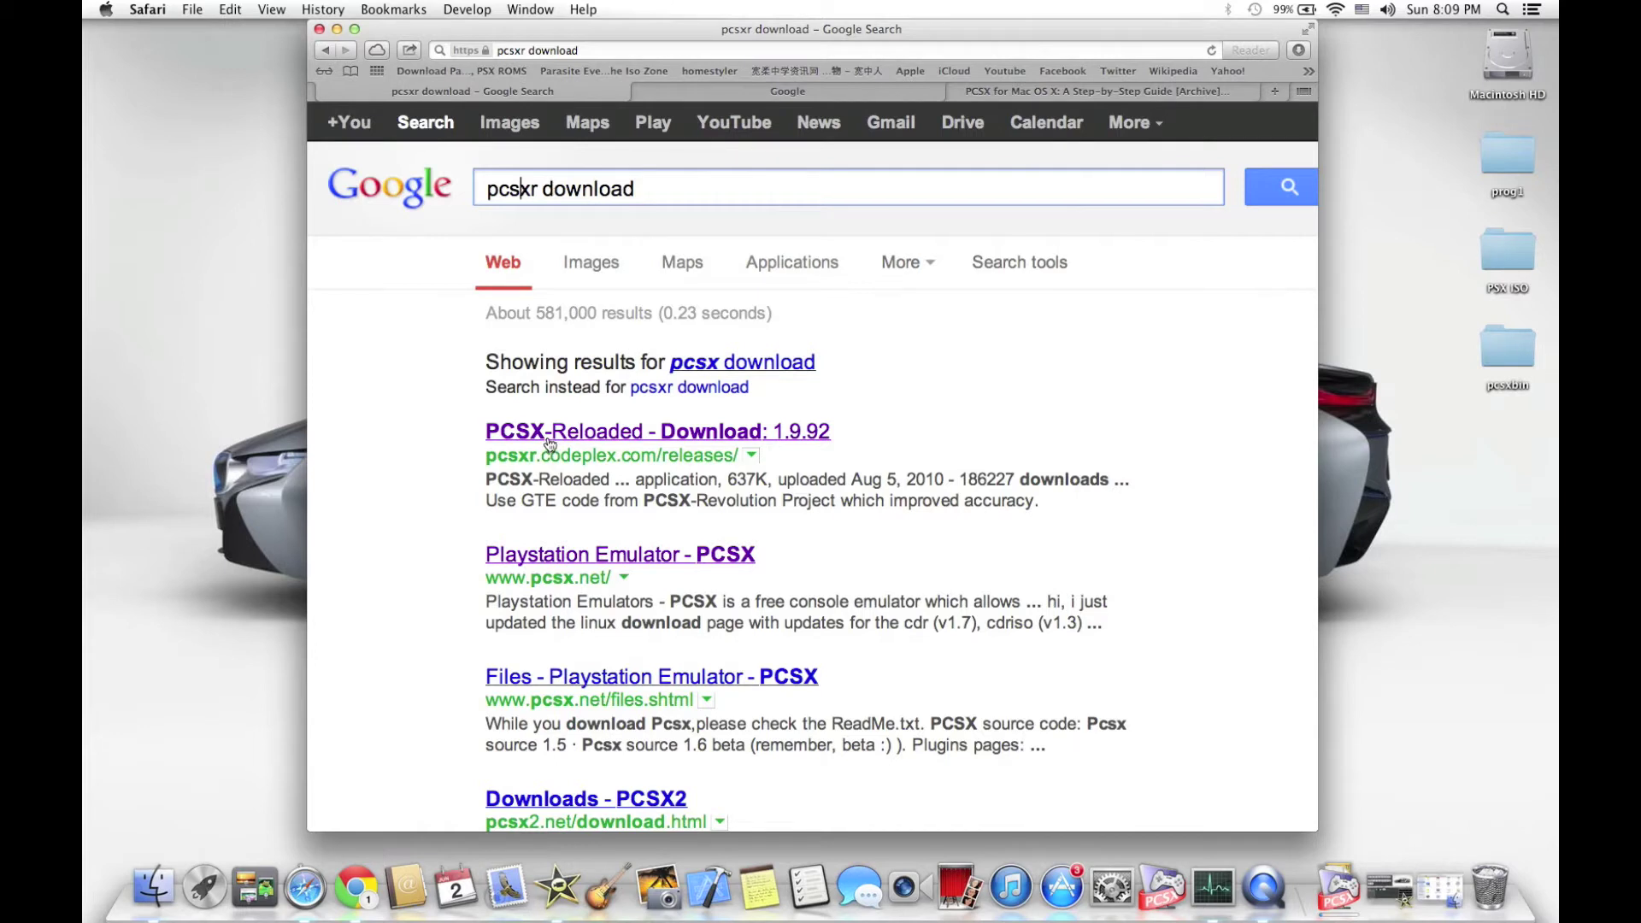
{"action": "left_click", "coordinate": [602, 434]}
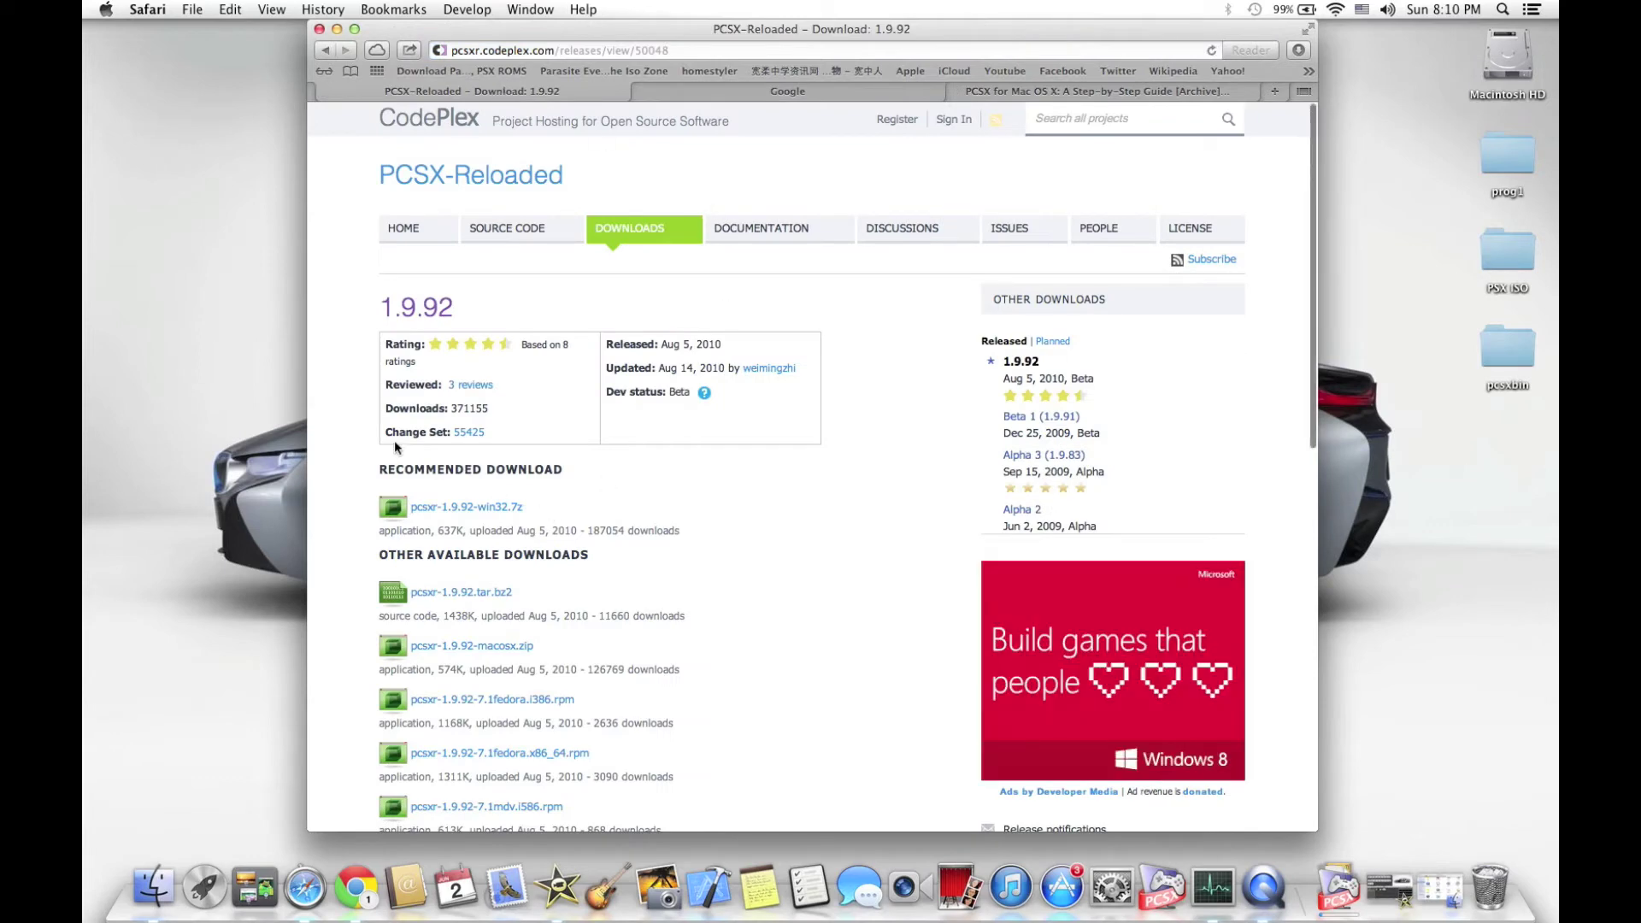
- Download pcsxr-1.9.92-macosx.zip from CodePlex, then close the CodePlex tab
{"action": "scroll", "coordinate": [393, 440], "scroll_direction": "down", "scroll_amount": 5}
{"action": "scroll", "coordinate": [445, 453], "scroll_direction": "up", "scroll_amount": 3}
{"action": "scroll", "coordinate": [491, 469], "scroll_direction": "up", "scroll_amount": 3}
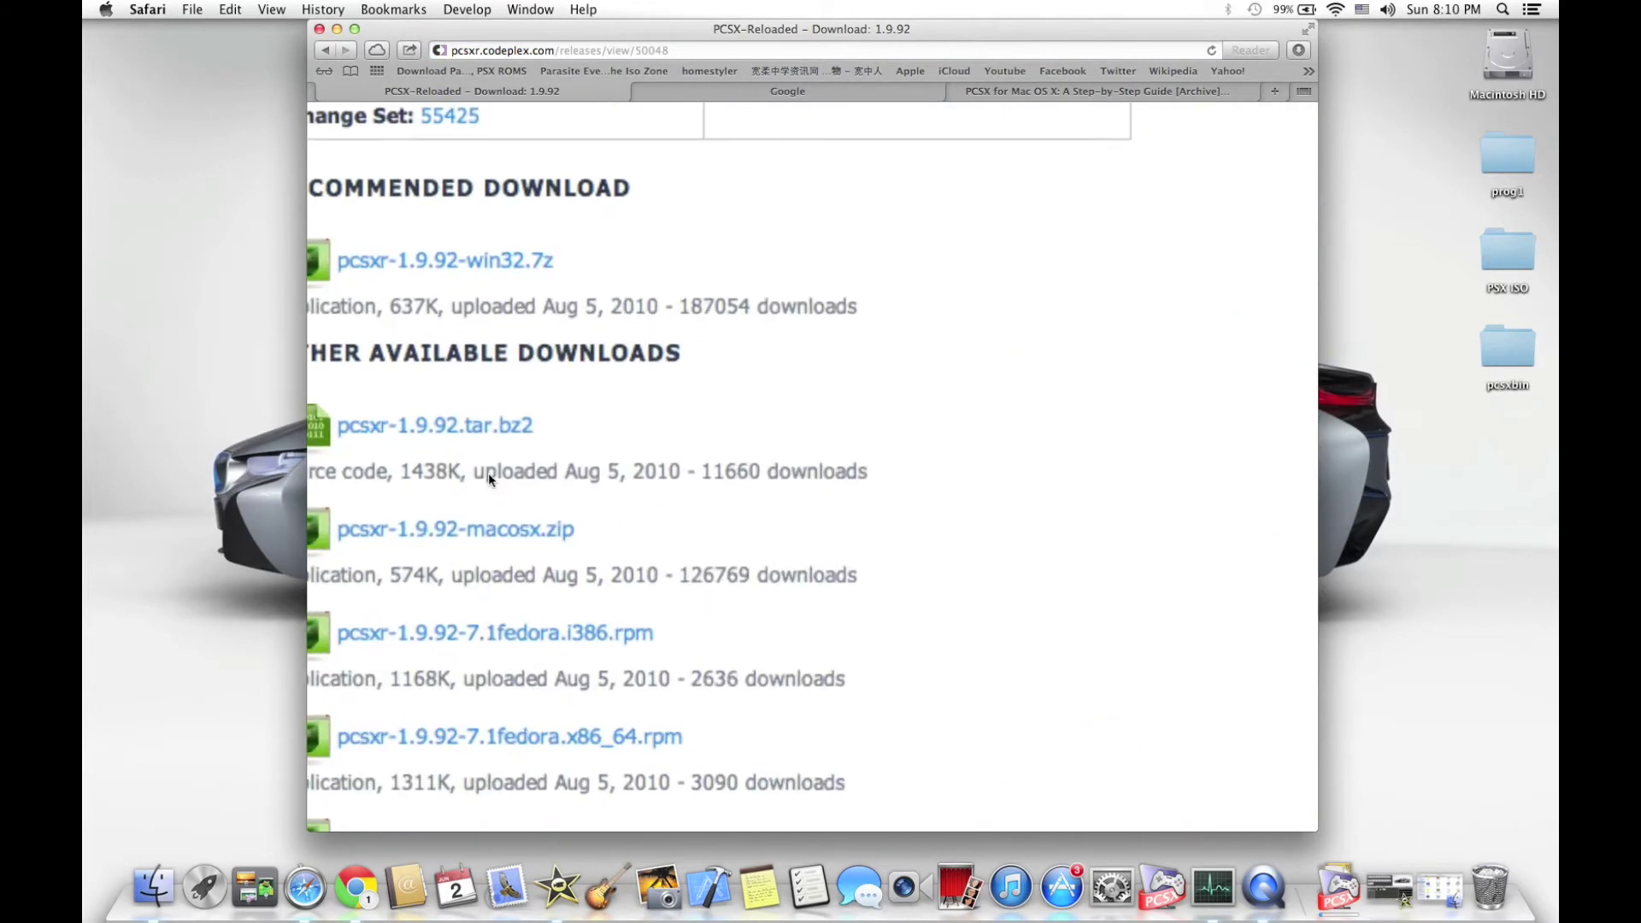
{"action": "scroll", "coordinate": [489, 473], "scroll_direction": "up", "scroll_amount": 5}
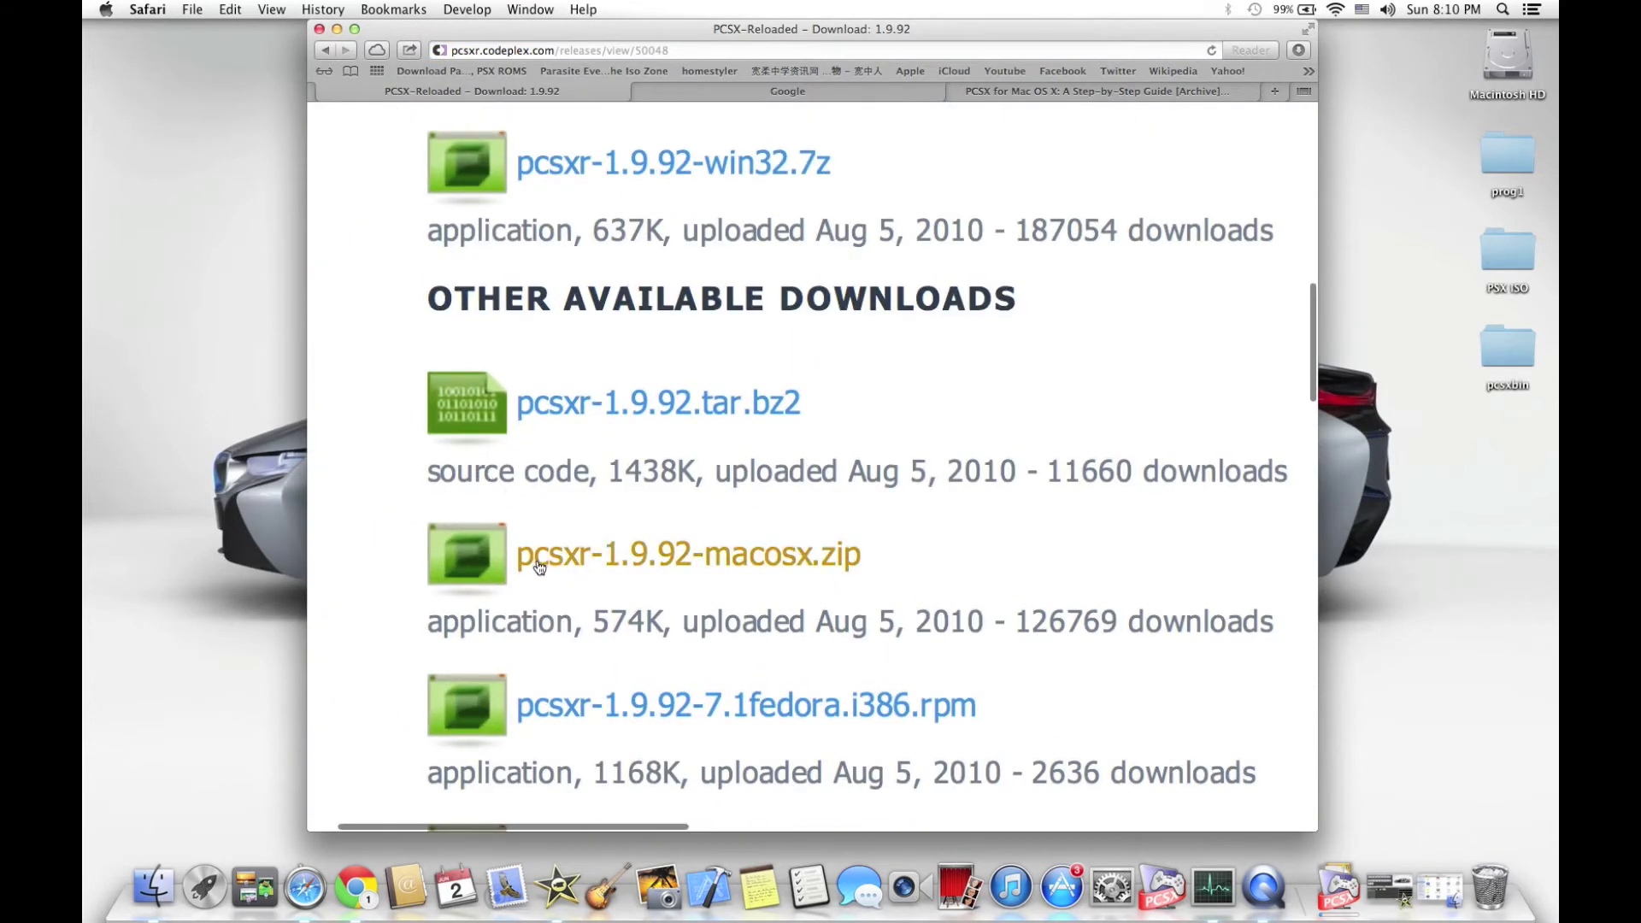
{"action": "left_click_drag", "start_coordinate": [554, 557], "coordinate": [652, 560]}
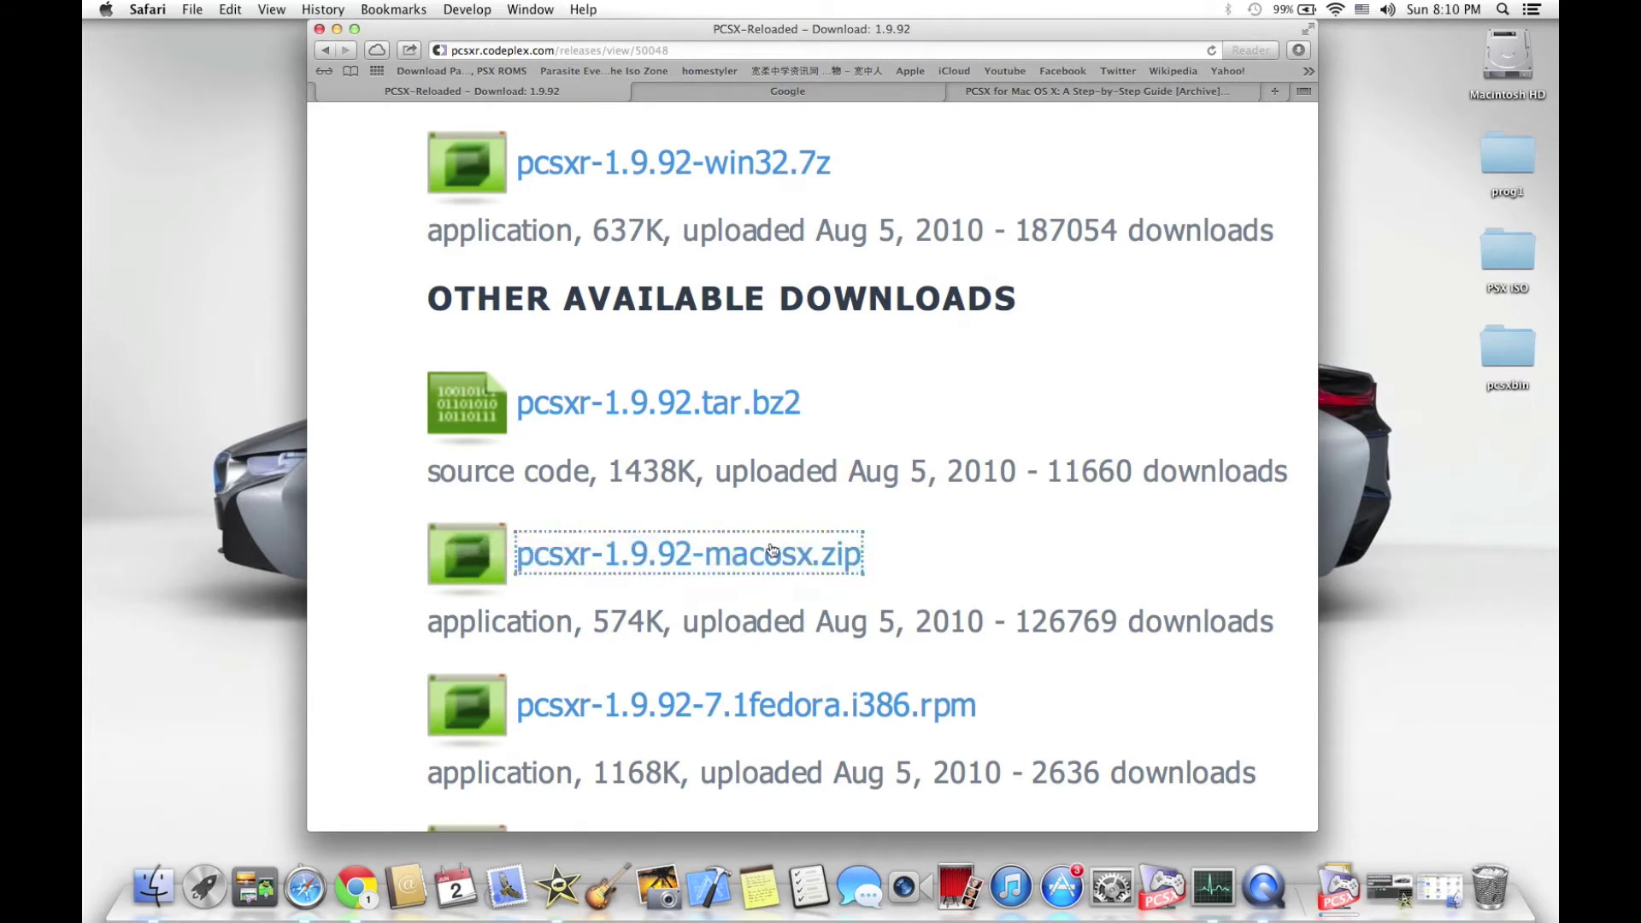
{"action": "left_click", "coordinate": [885, 526]}
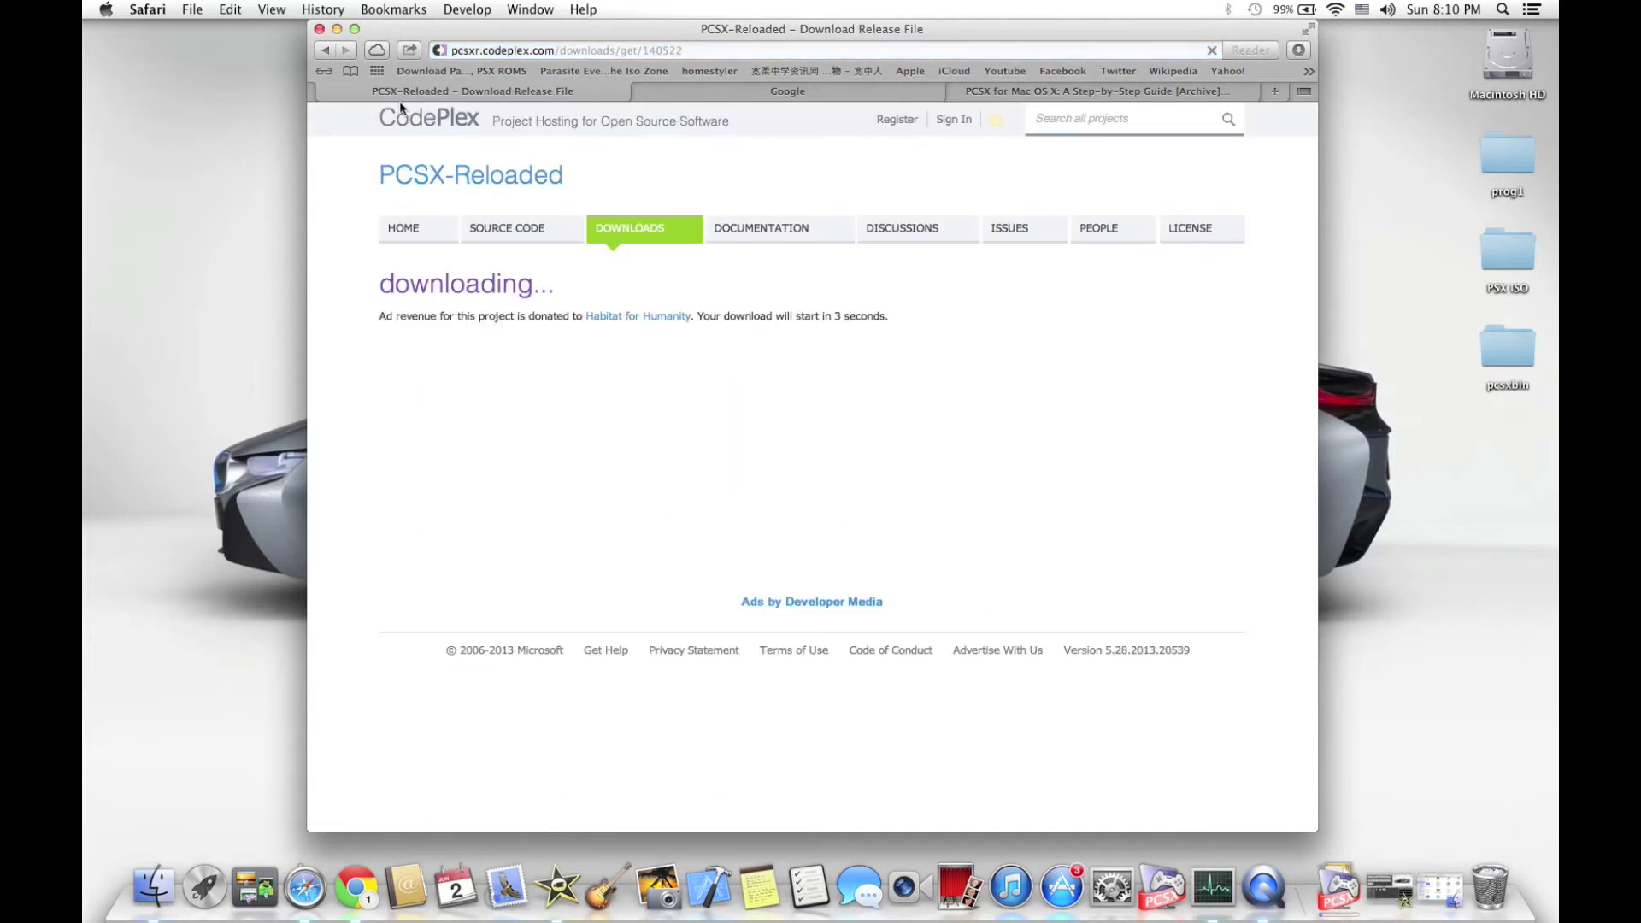
{"action": "left_click", "coordinate": [321, 91]}
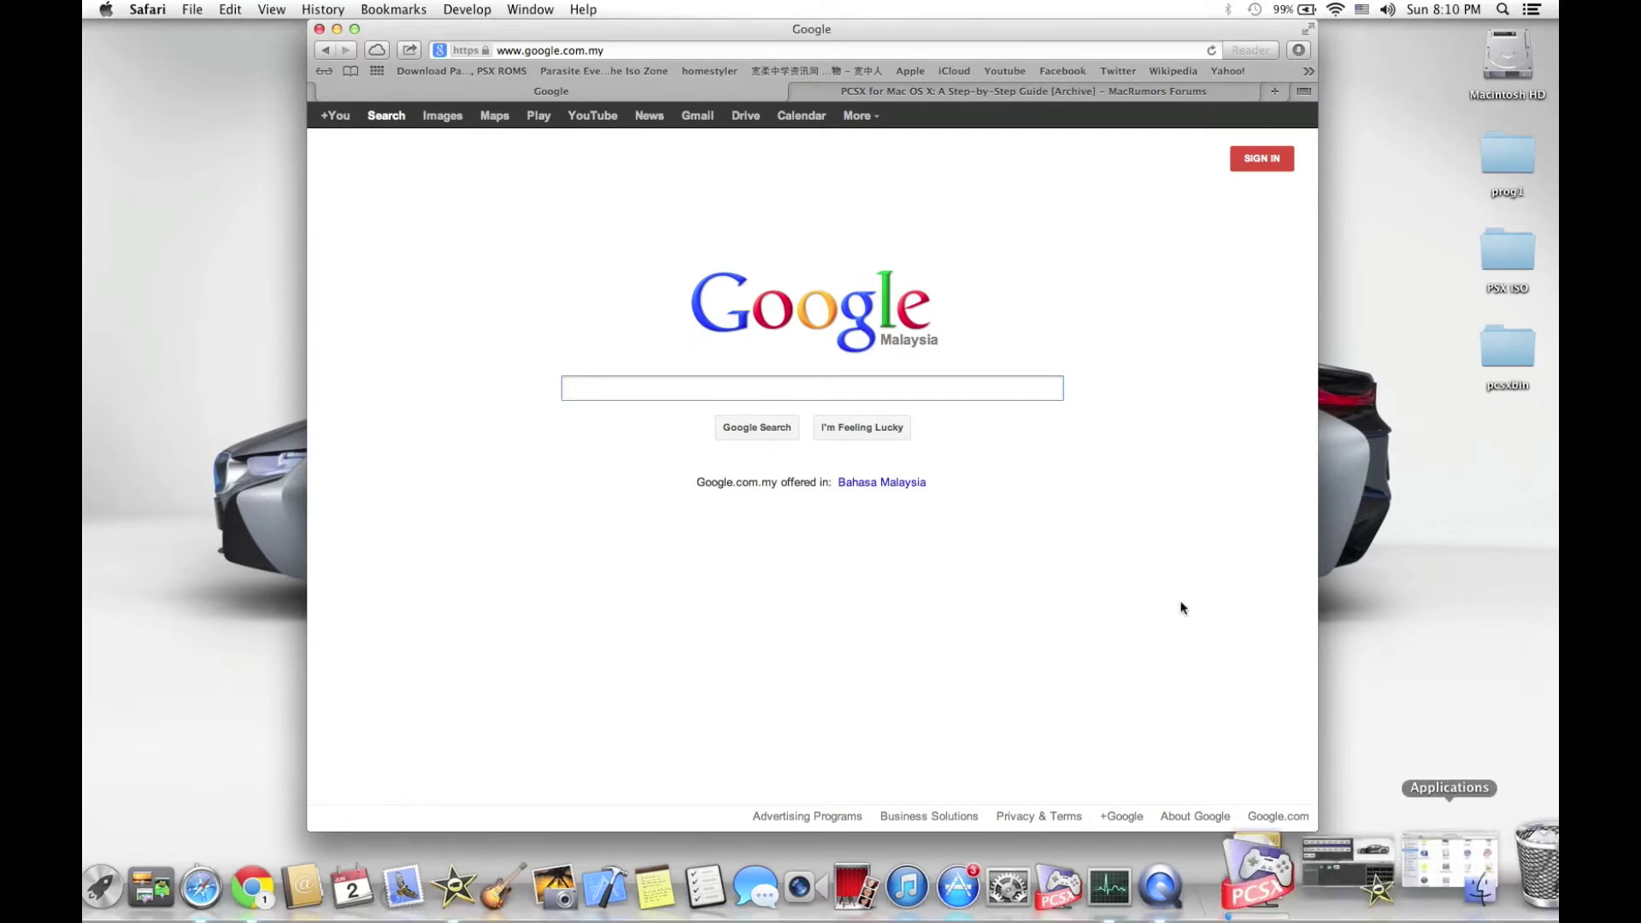
- Drag PCSX from the Downloads stack into the Applications folder window
{"action": "left_click", "coordinate": [1323, 856]}
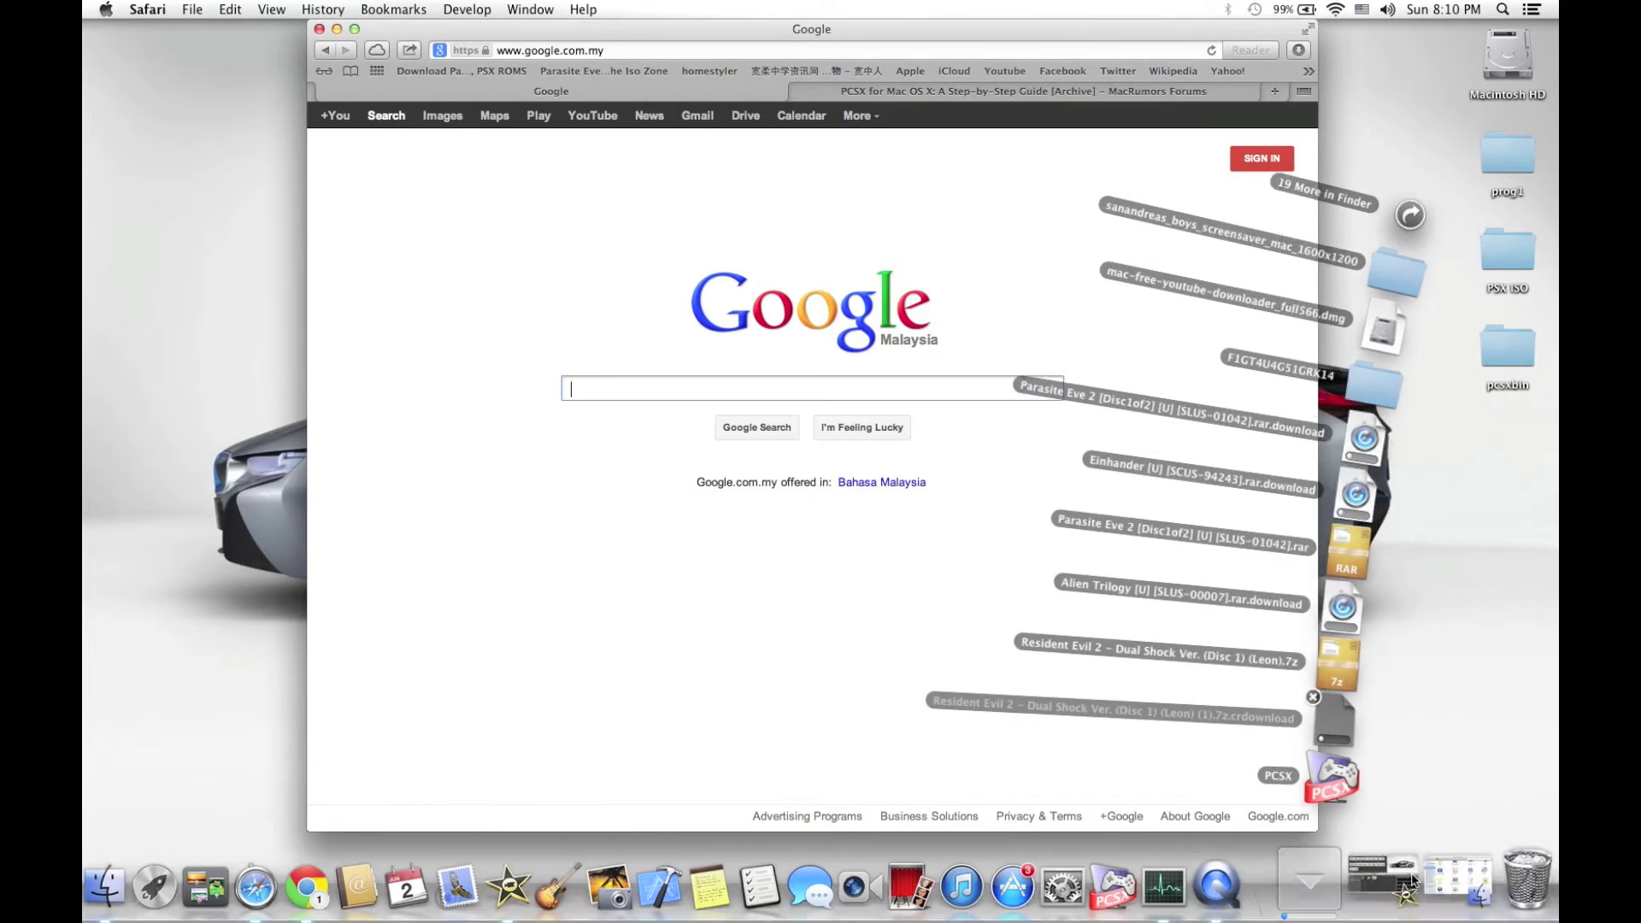
{"action": "left_click", "coordinate": [1325, 192]}
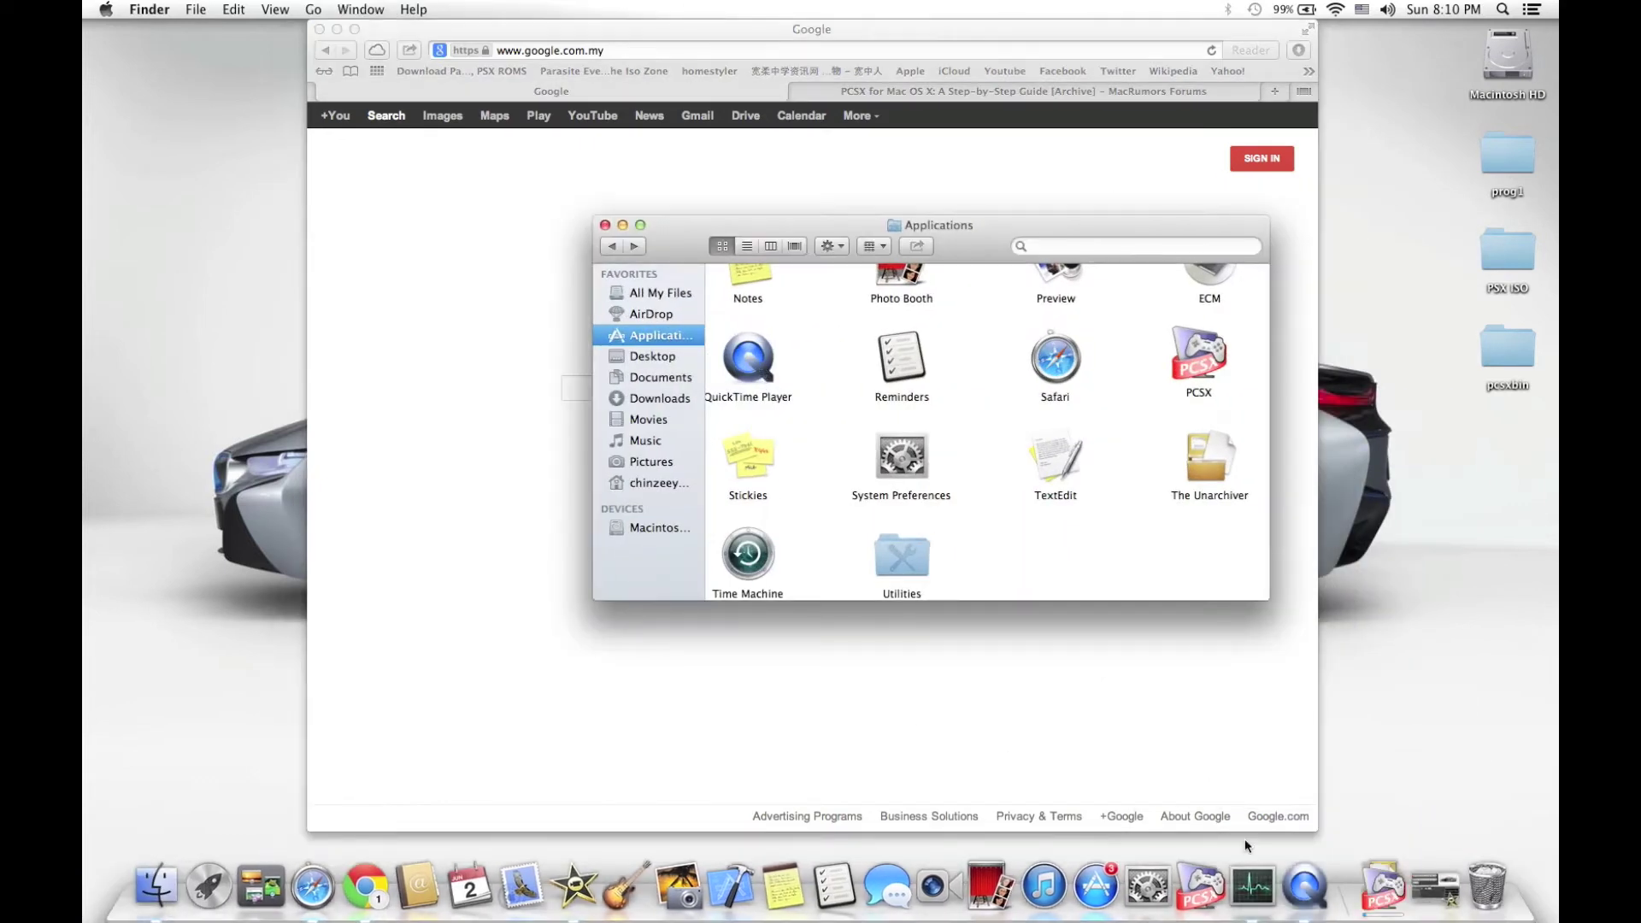
{"action": "left_click", "coordinate": [1398, 864]}
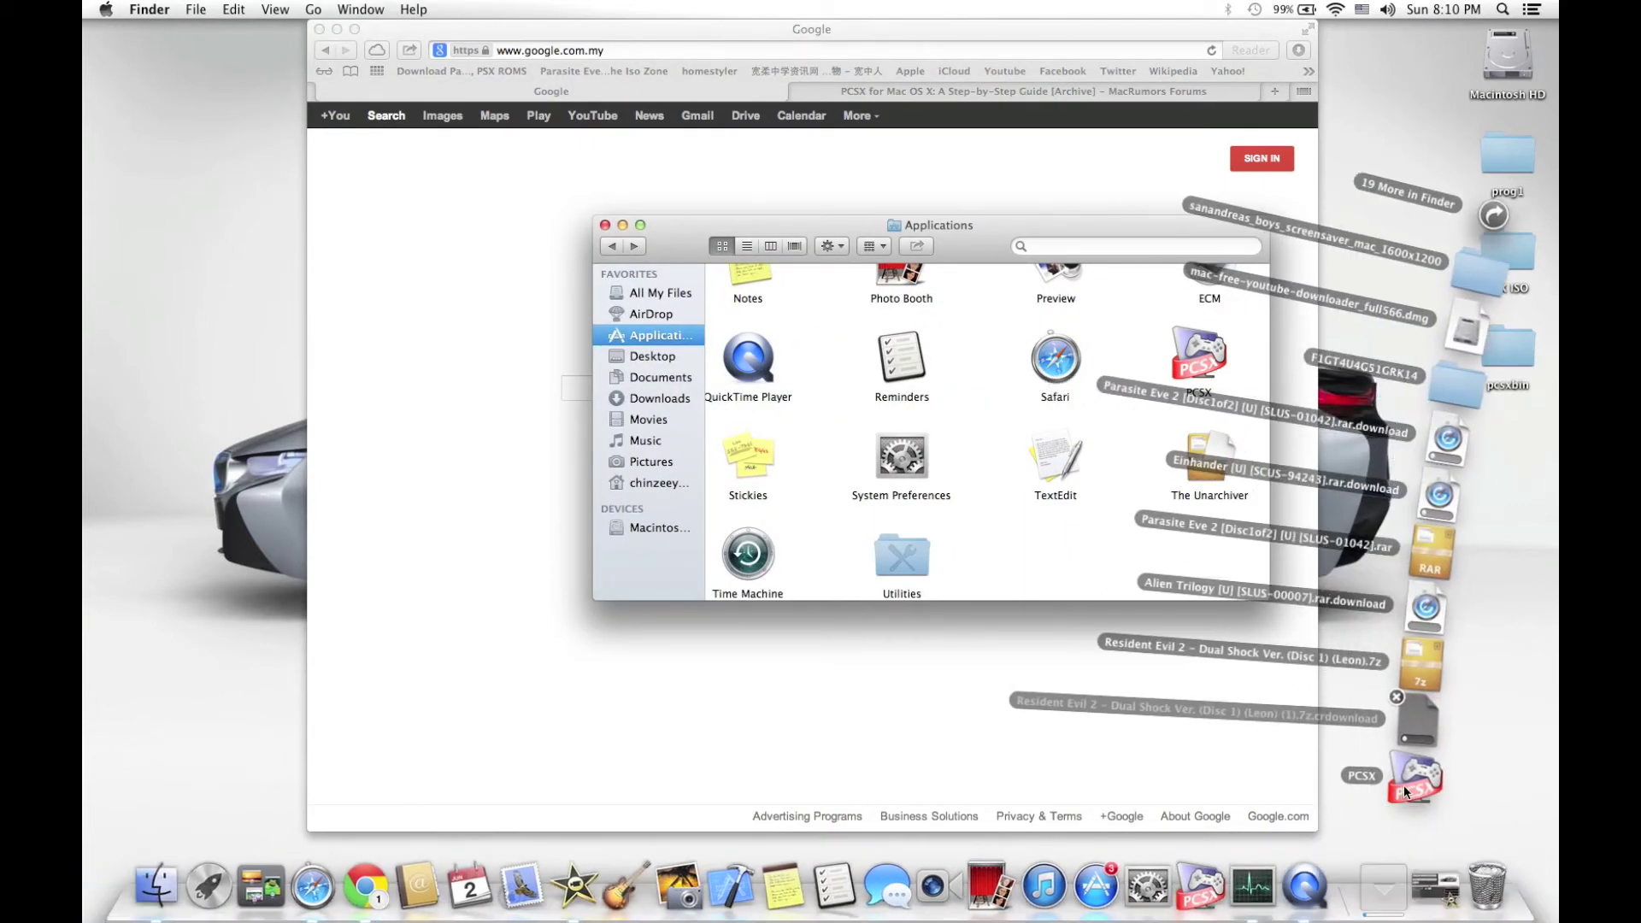
{"action": "mouse_move", "coordinate": [1403, 785]}
{"action": "left_mouse_down"}
{"action": "mouse_move", "coordinate": [1179, 604]}
{"action": "mouse_move", "coordinate": [1175, 550]}
{"action": "mouse_move", "coordinate": [1367, 856]}
{"action": "left_mouse_up"}
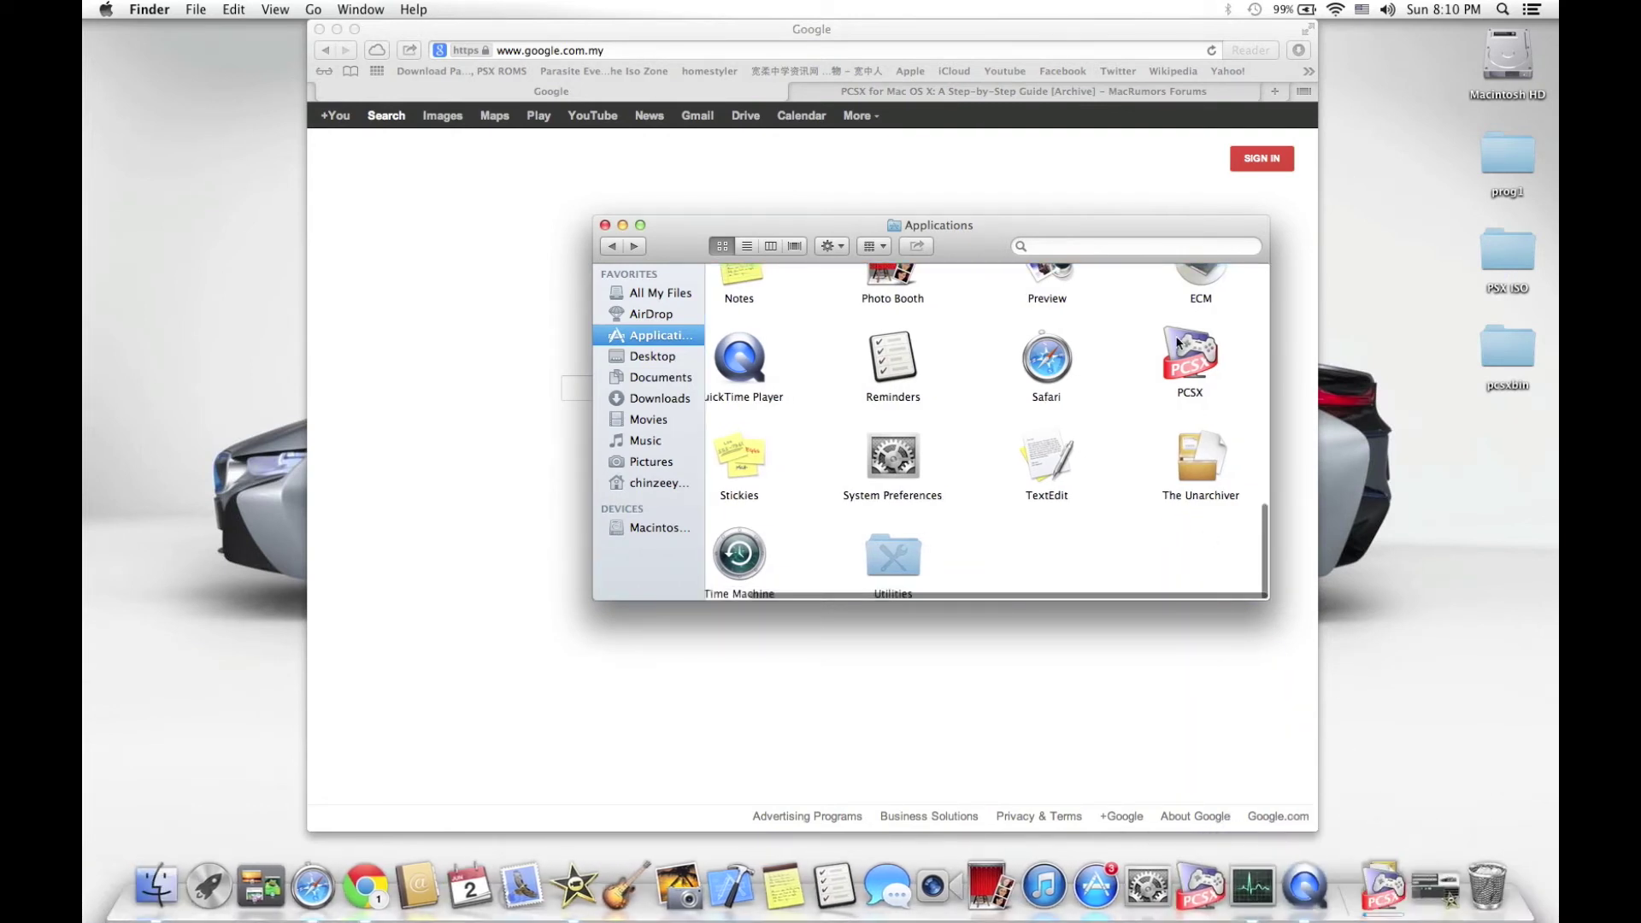
{"action": "scroll", "coordinate": [1177, 344], "scroll_direction": "up", "scroll_amount": 5}
{"action": "scroll", "coordinate": [1184, 503], "scroll_direction": "down", "scroll_amount": 2}
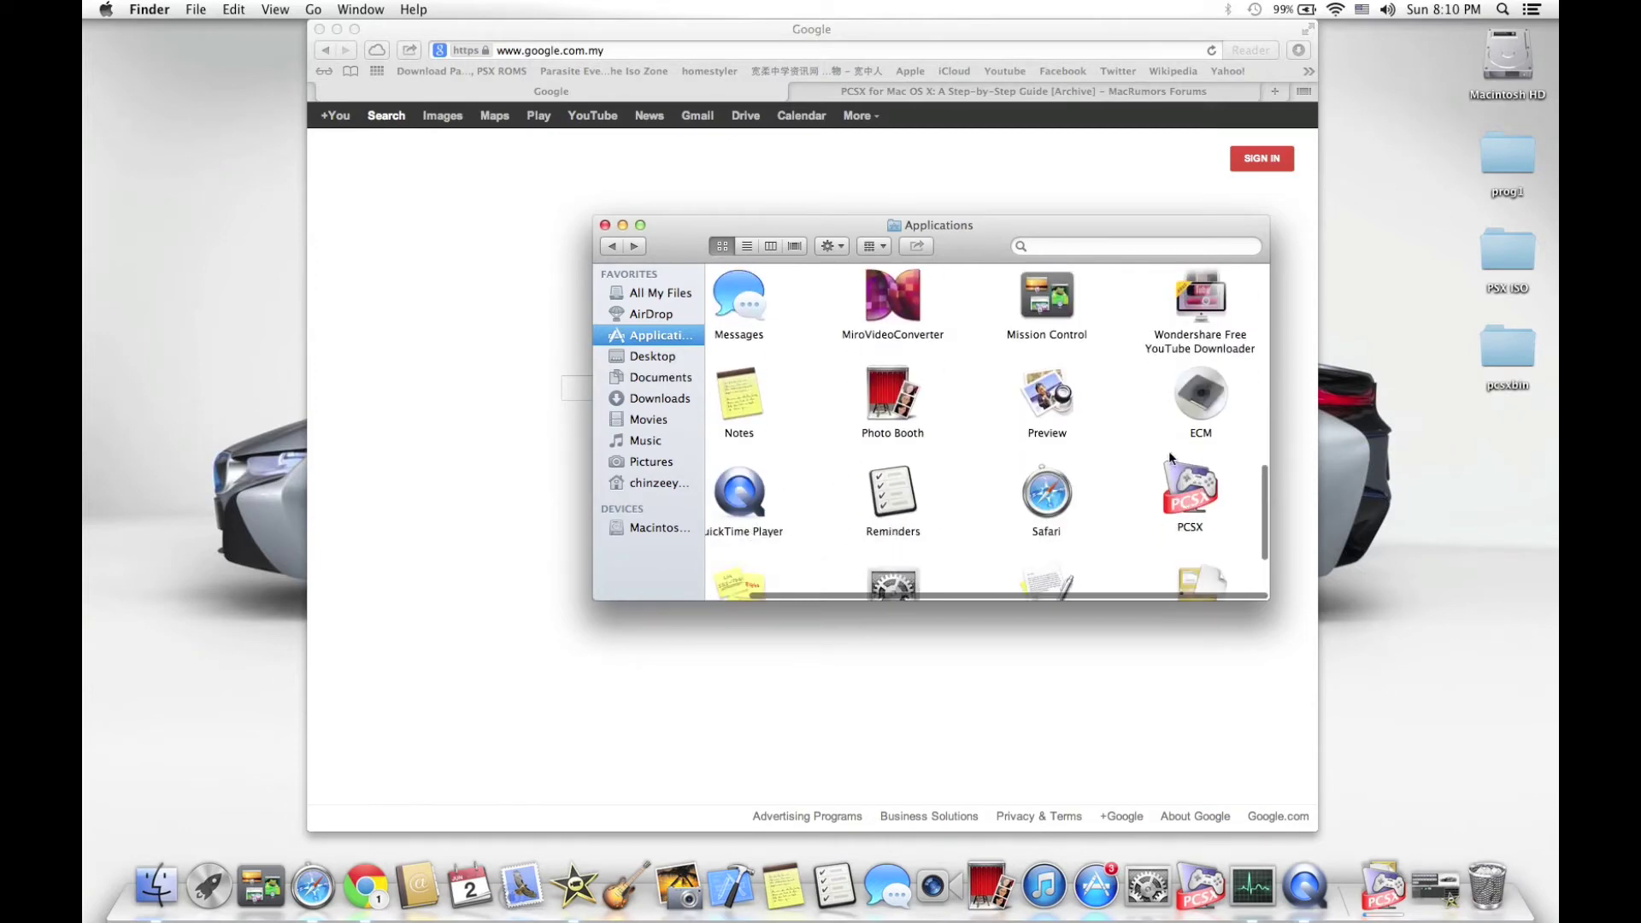
{"action": "scroll", "coordinate": [1095, 530], "scroll_direction": "down", "scroll_amount": 3}
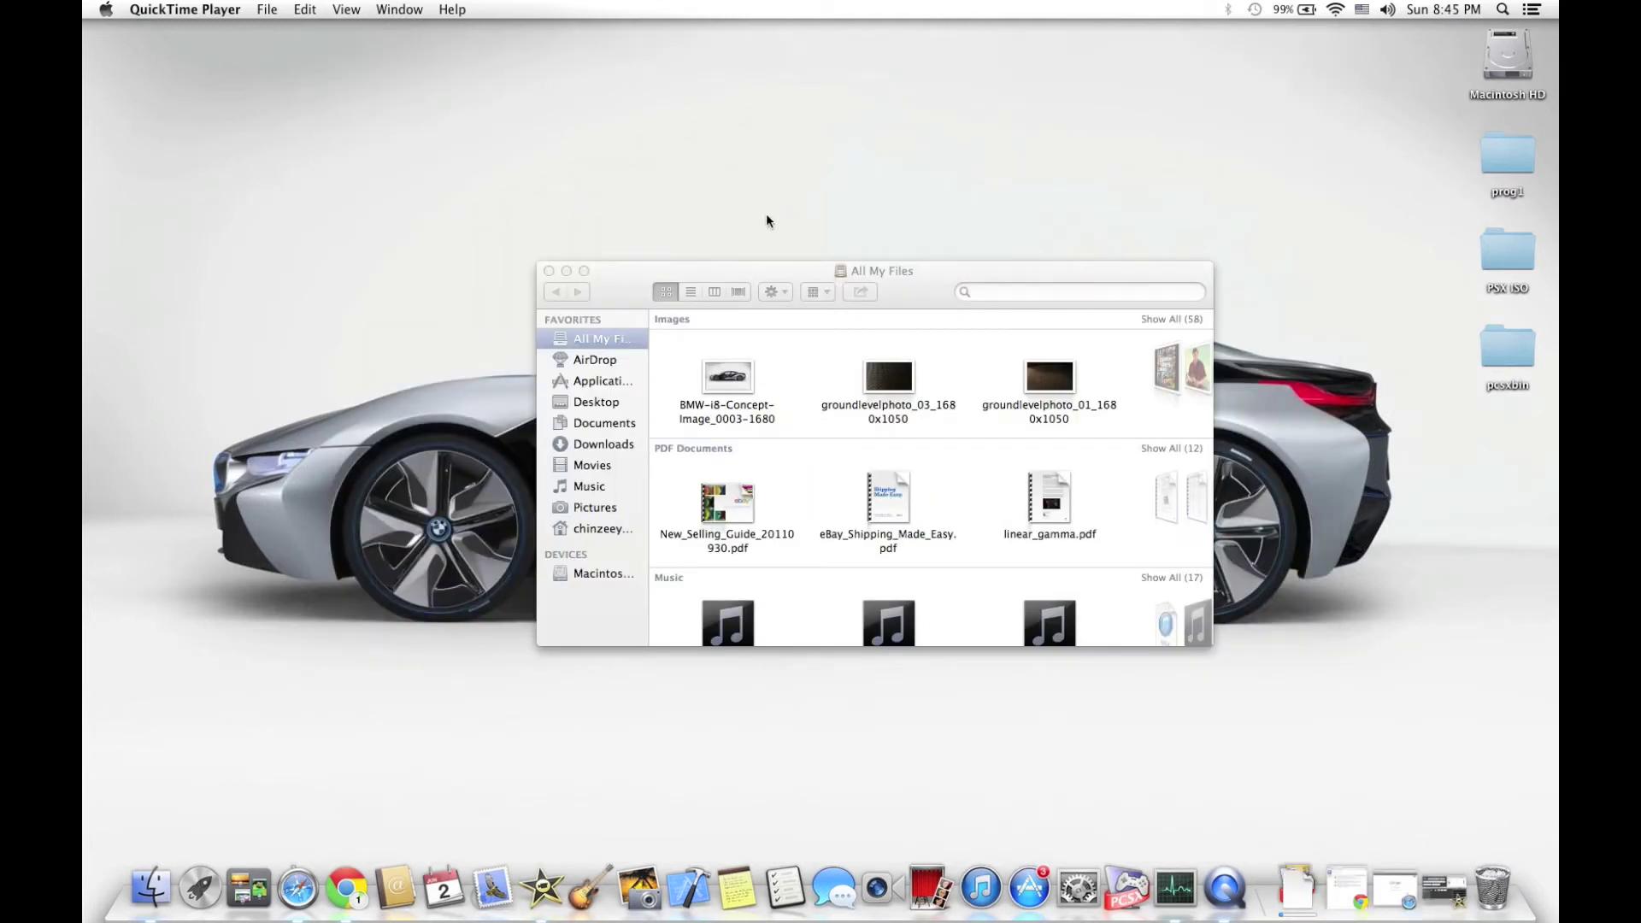
- Jump to ~/Library using Finder's Go to Folder command
{"action": "left_click", "coordinate": [755, 282]}
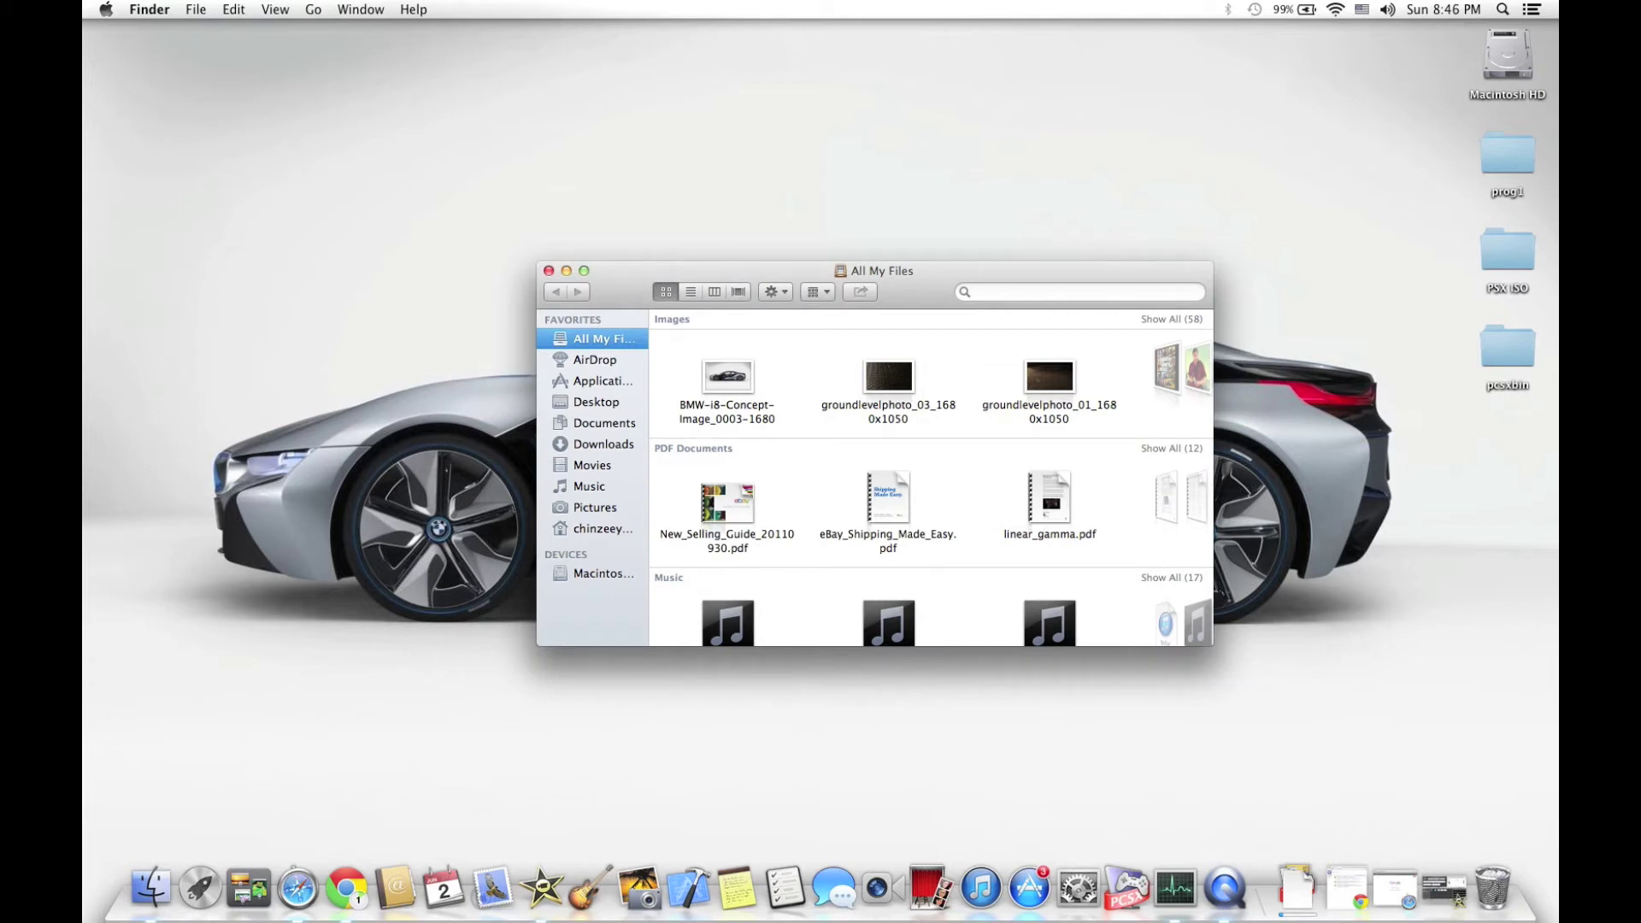
{"action": "left_click", "coordinate": [312, 9]}
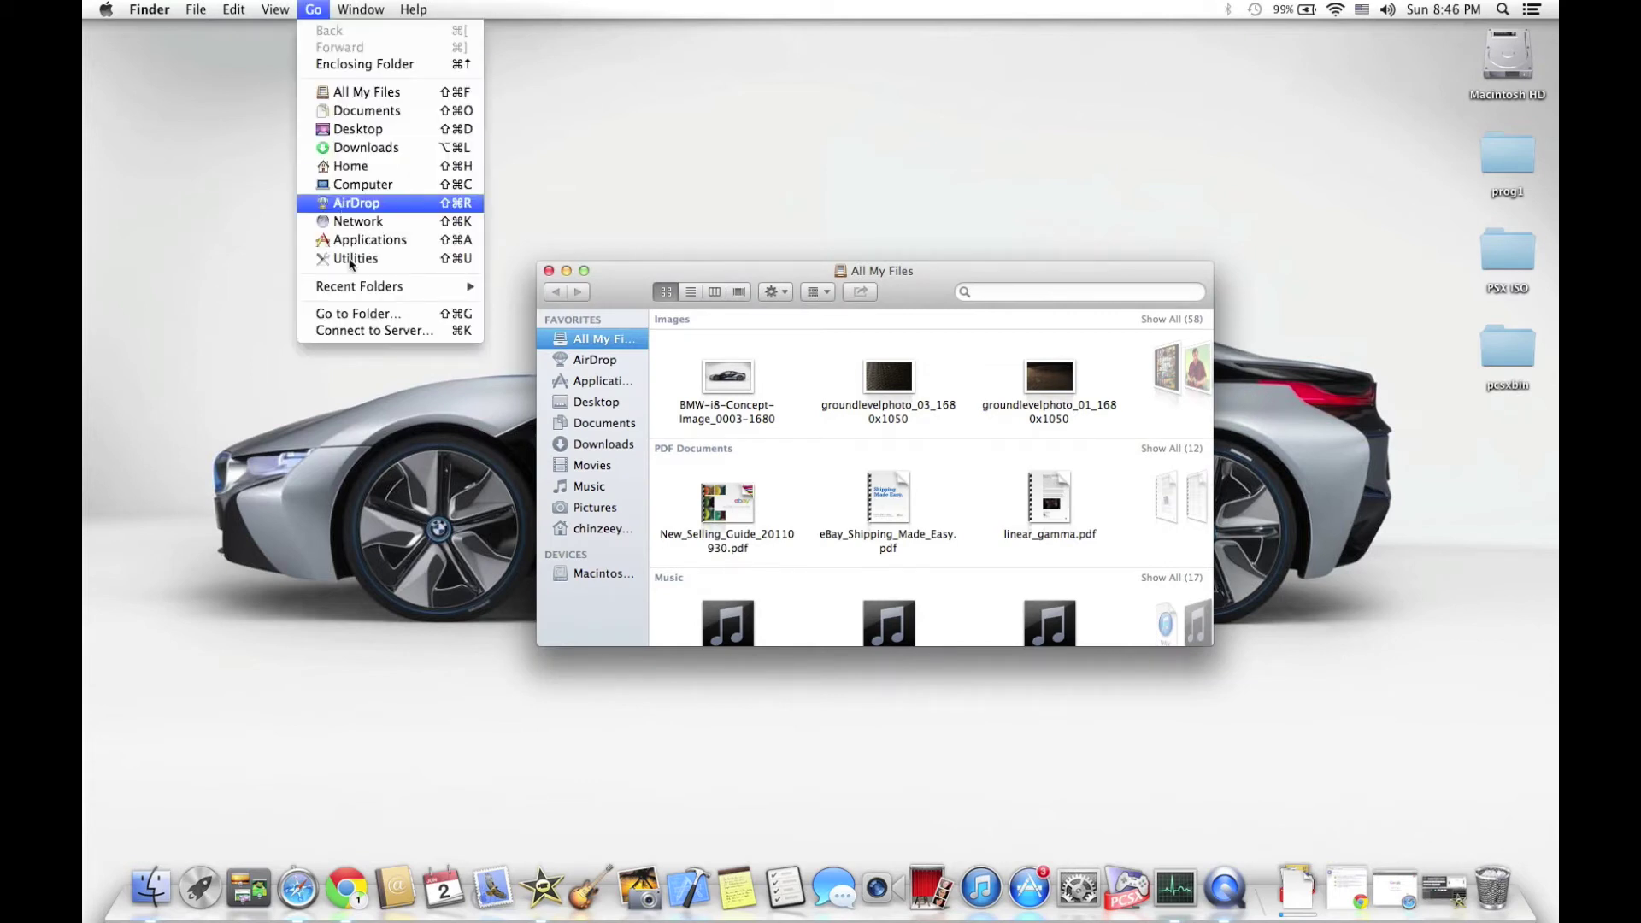
{"action": "left_click", "coordinate": [361, 322]}
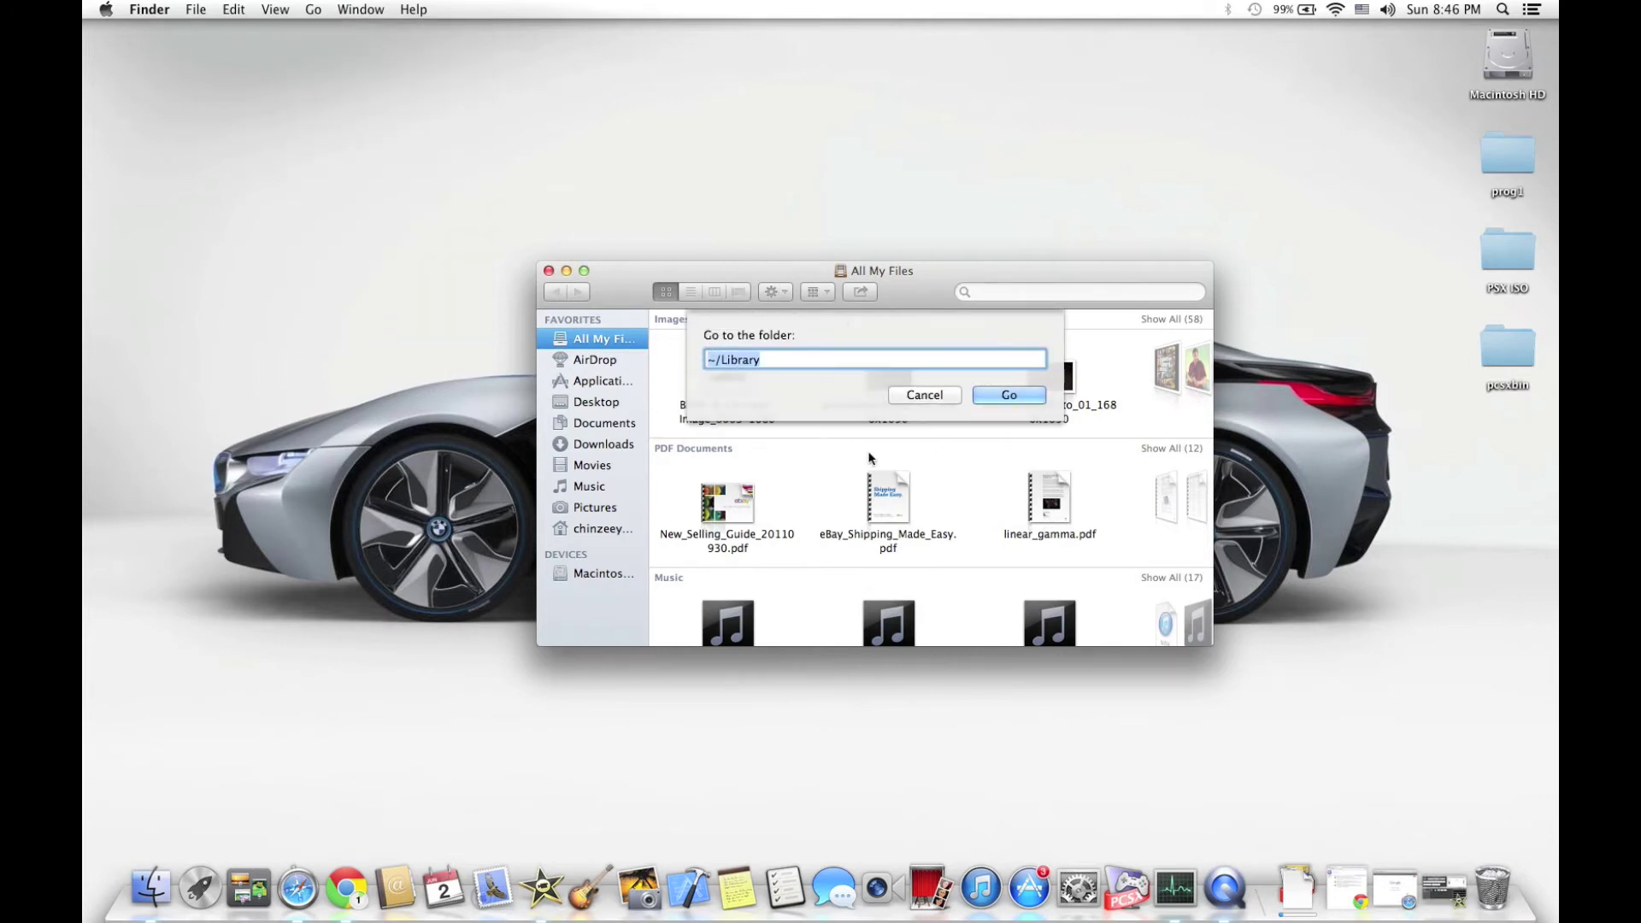
{"action": "left_click", "coordinate": [725, 359]}
{"action": "left_click", "coordinate": [1012, 396]}
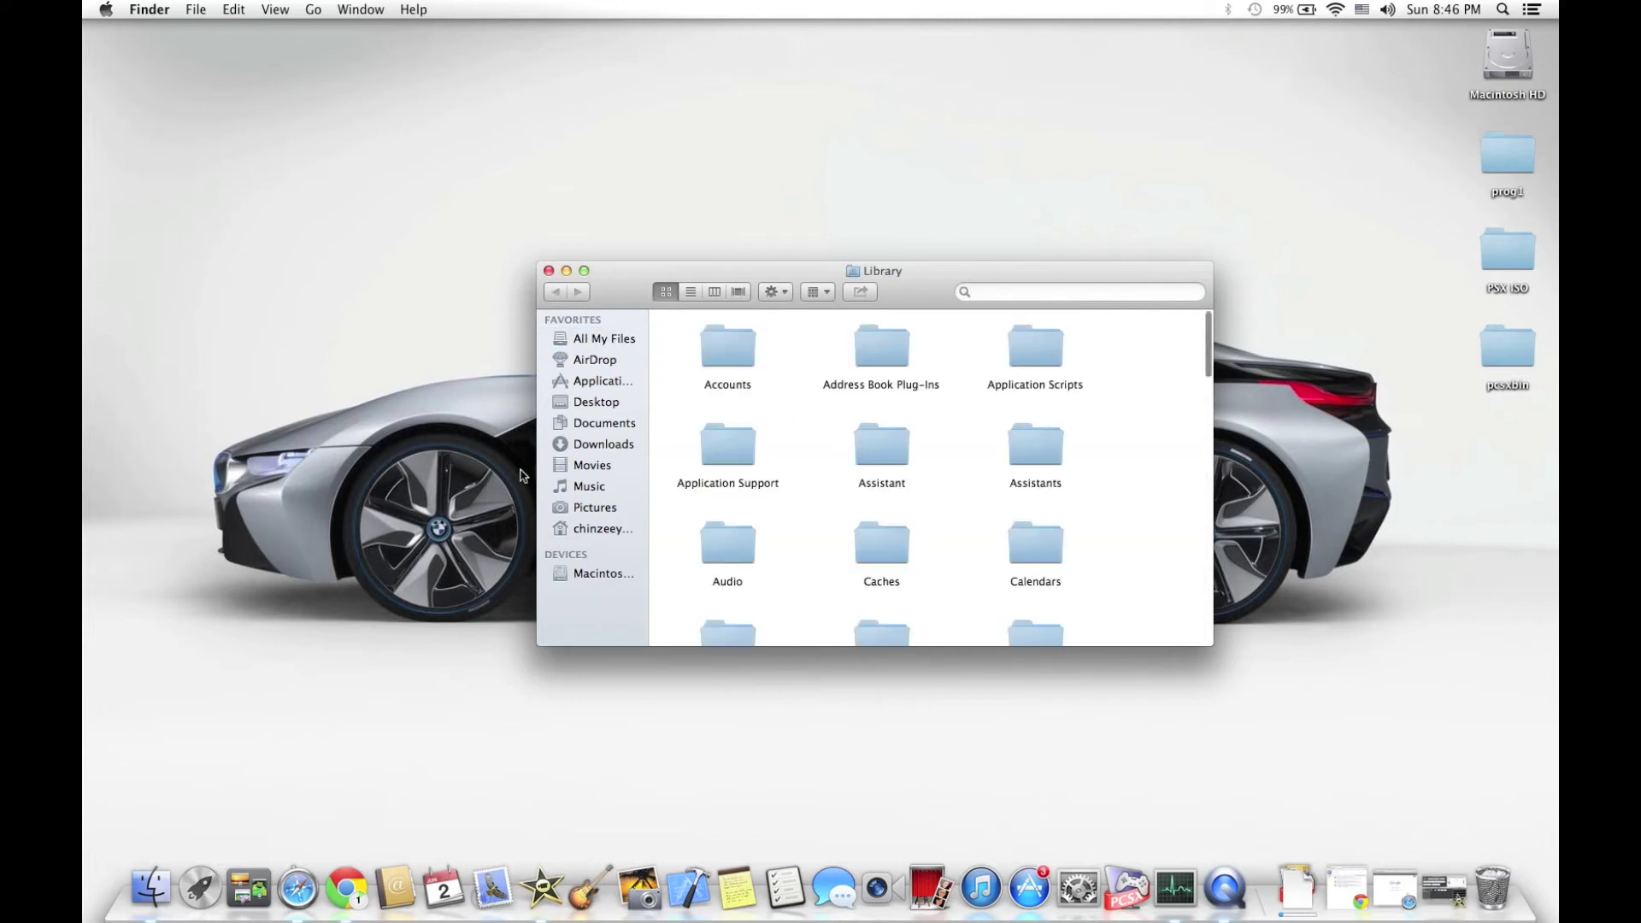
- Browse Application Support > Pcsx > Bios to check SCPH1001.BIN, then launch PCSX from the Dock
{"action": "double_click", "coordinate": [730, 427]}
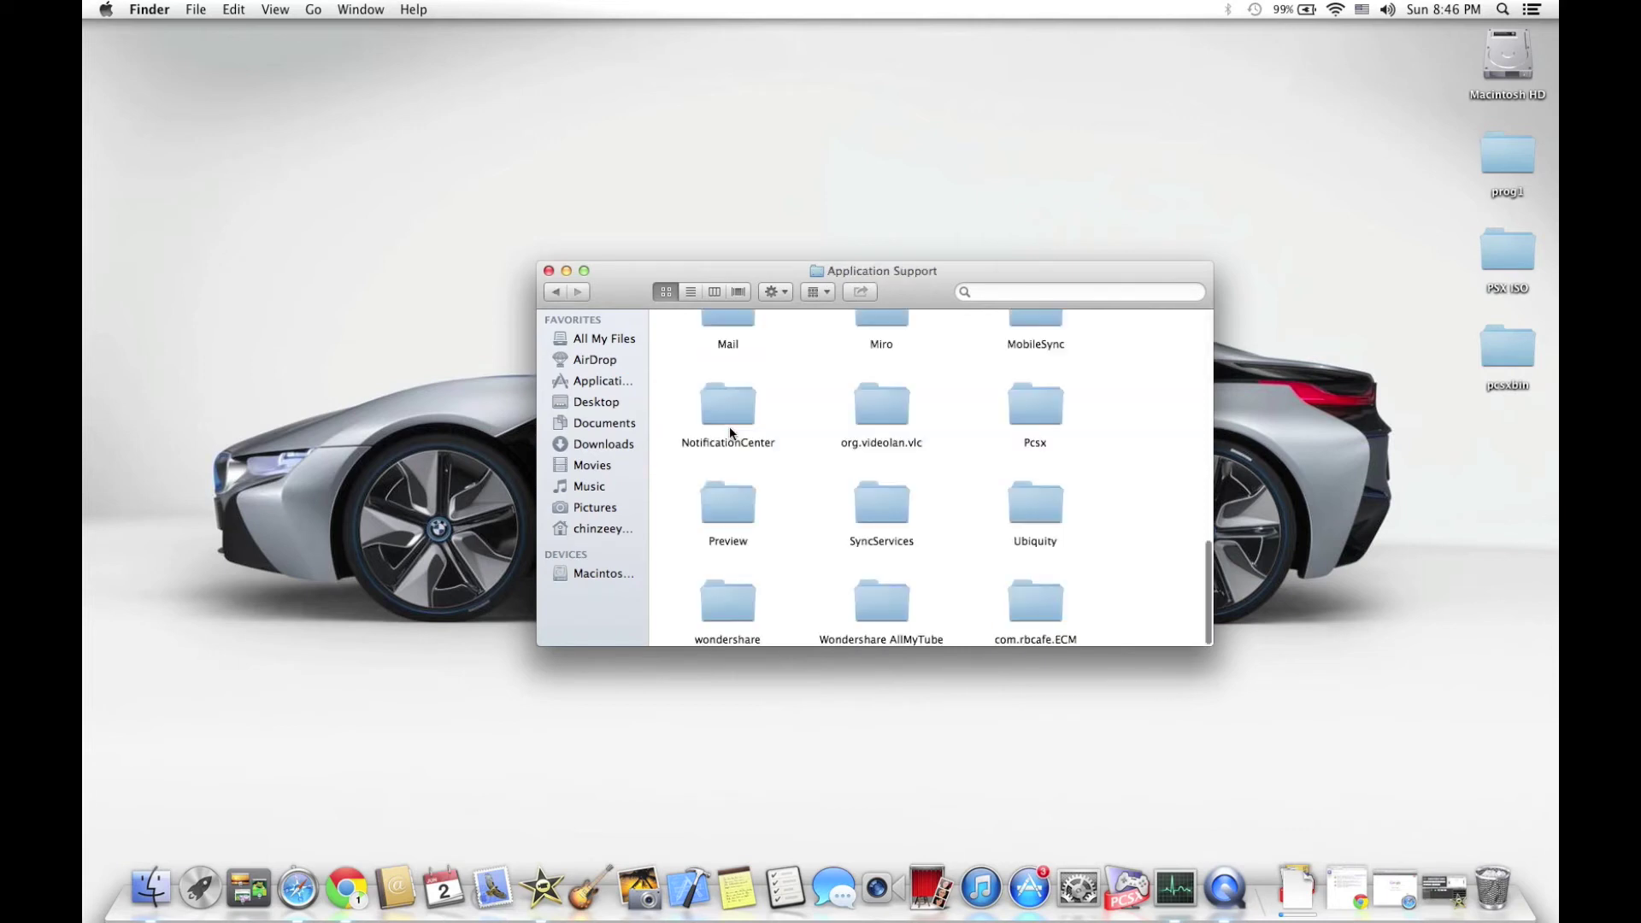
{"action": "double_click", "coordinate": [1034, 403]}
{"action": "double_click", "coordinate": [730, 344]}
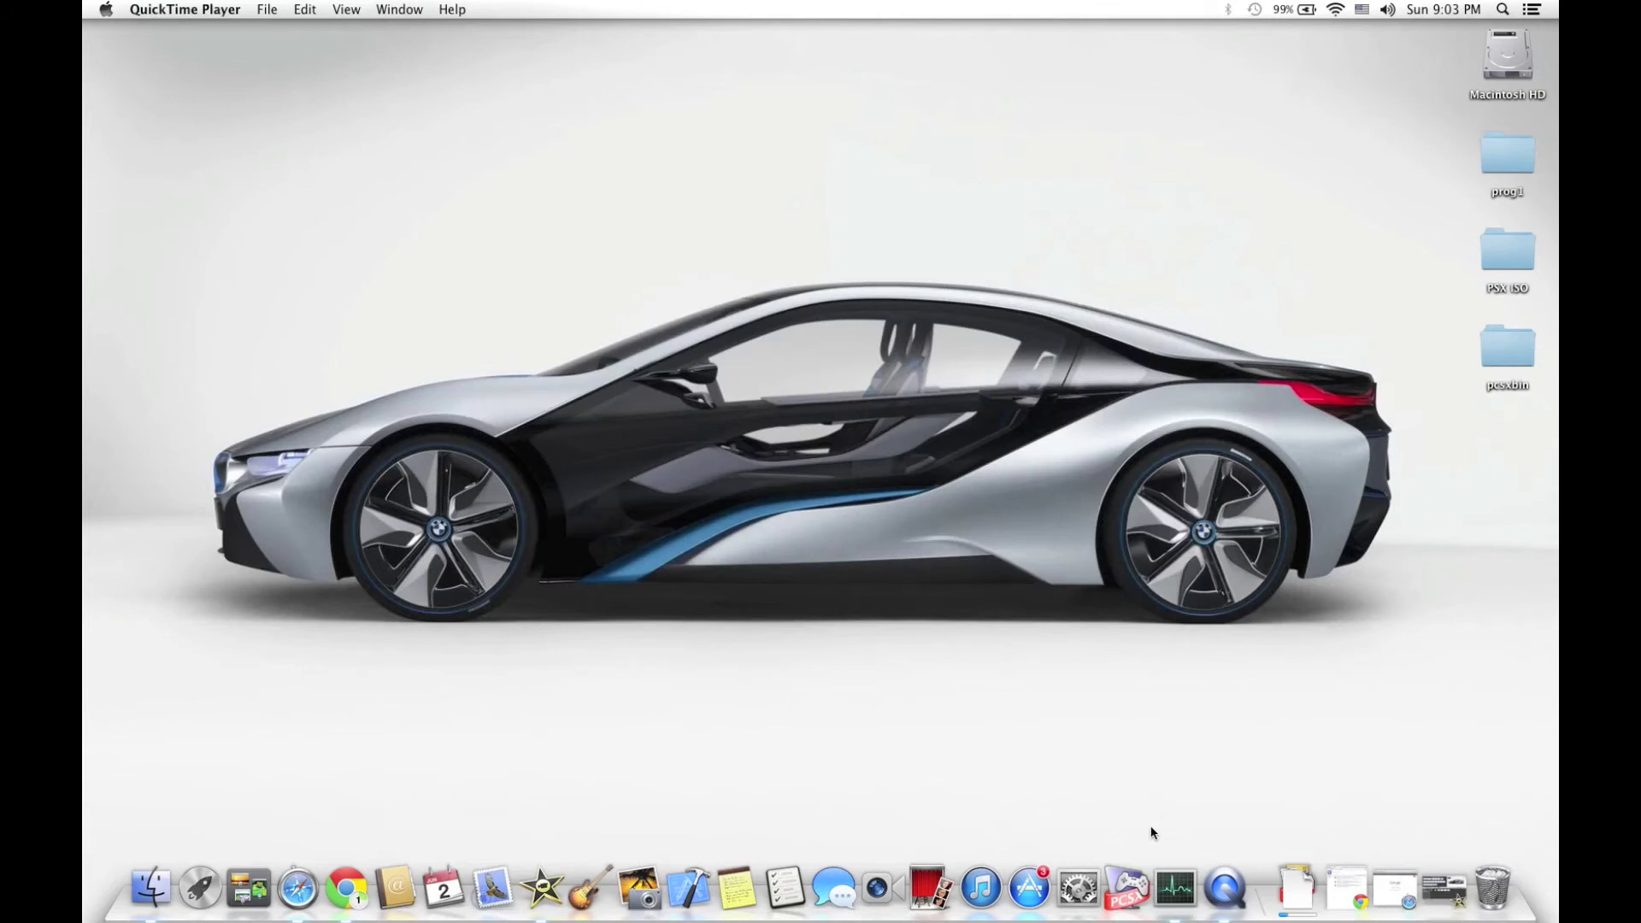
{"action": "left_click", "coordinate": [1125, 882]}
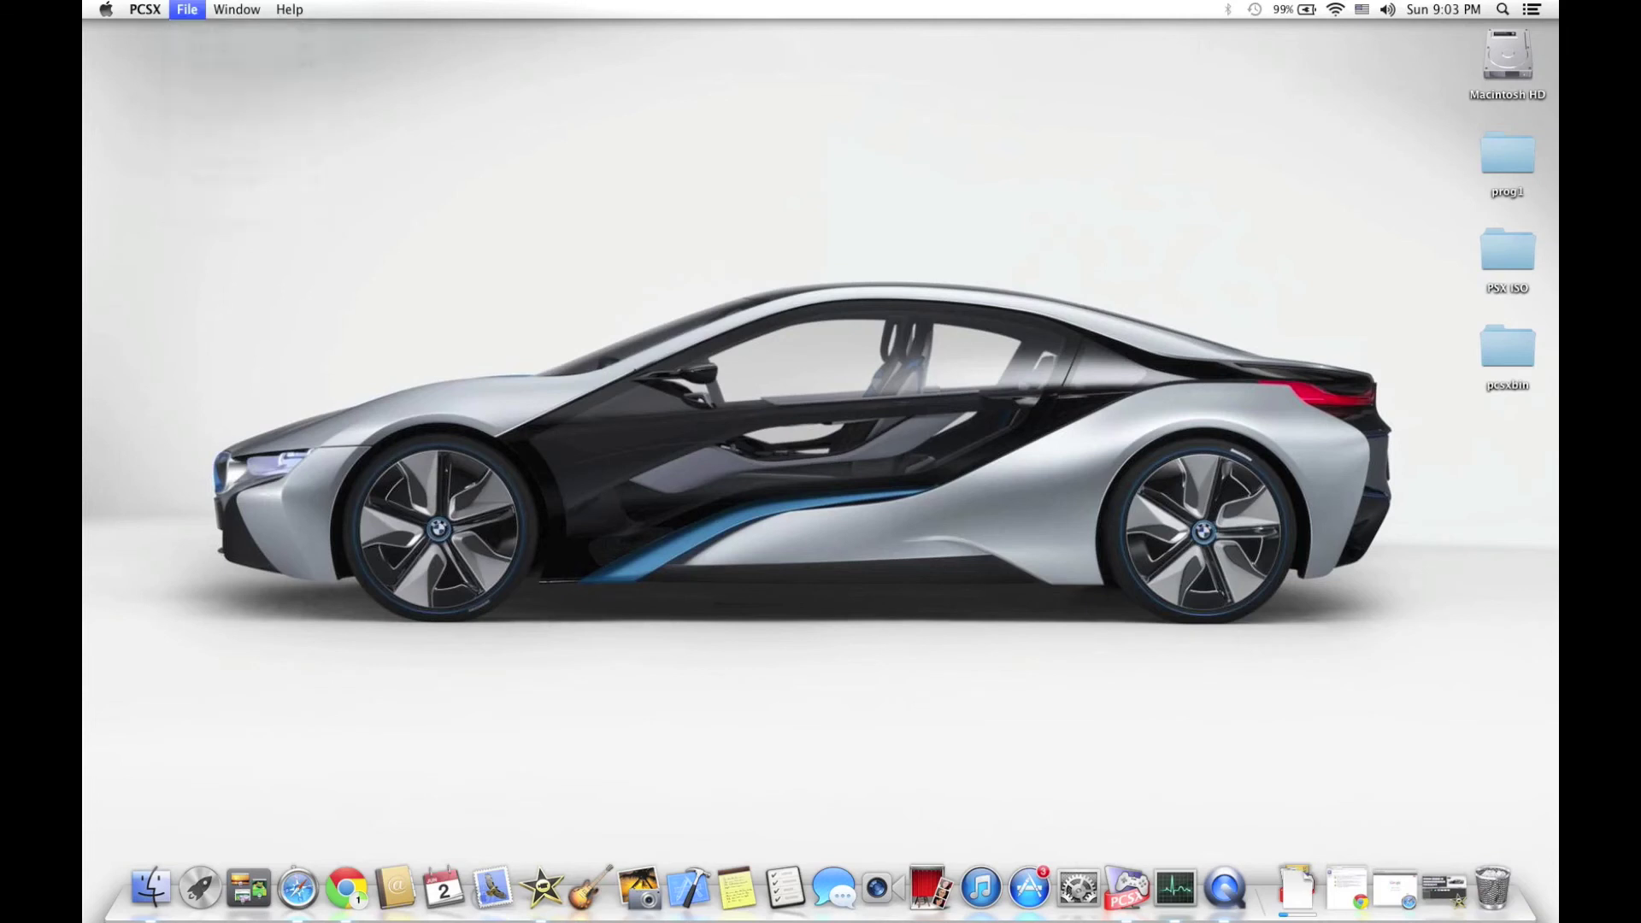
- Run Pepsiman.iso from Desktop > PSX ISO > Pepsiman with File > Run ISO
{"action": "left_click", "coordinate": [188, 9]}
{"action": "left_click", "coordinate": [228, 48]}
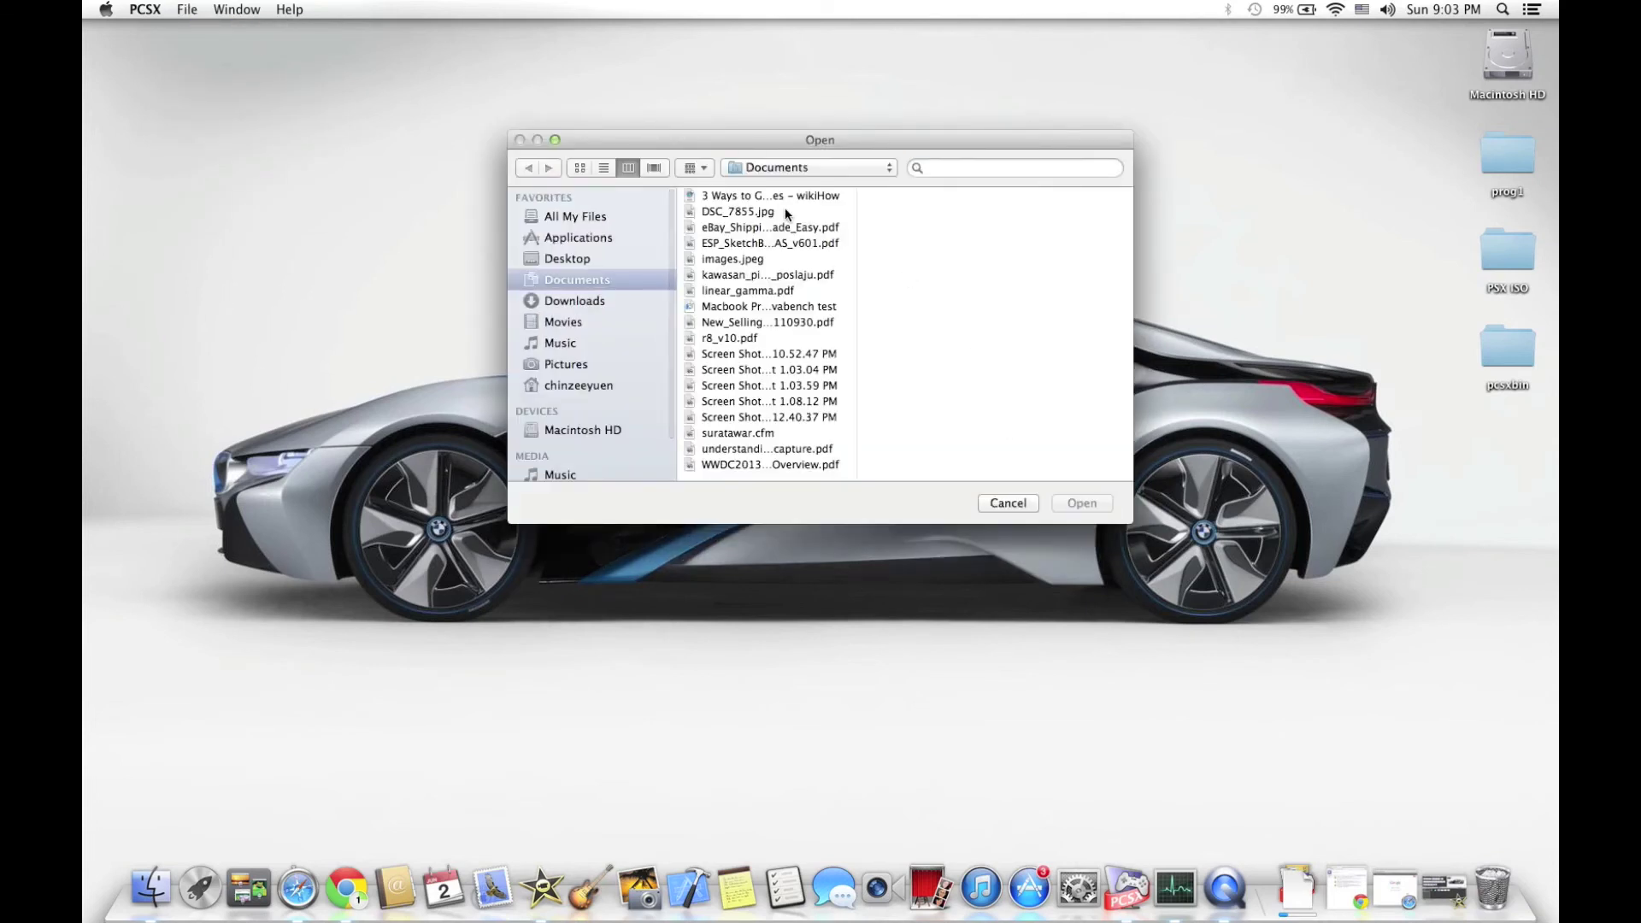
{"action": "left_click", "coordinate": [575, 258]}
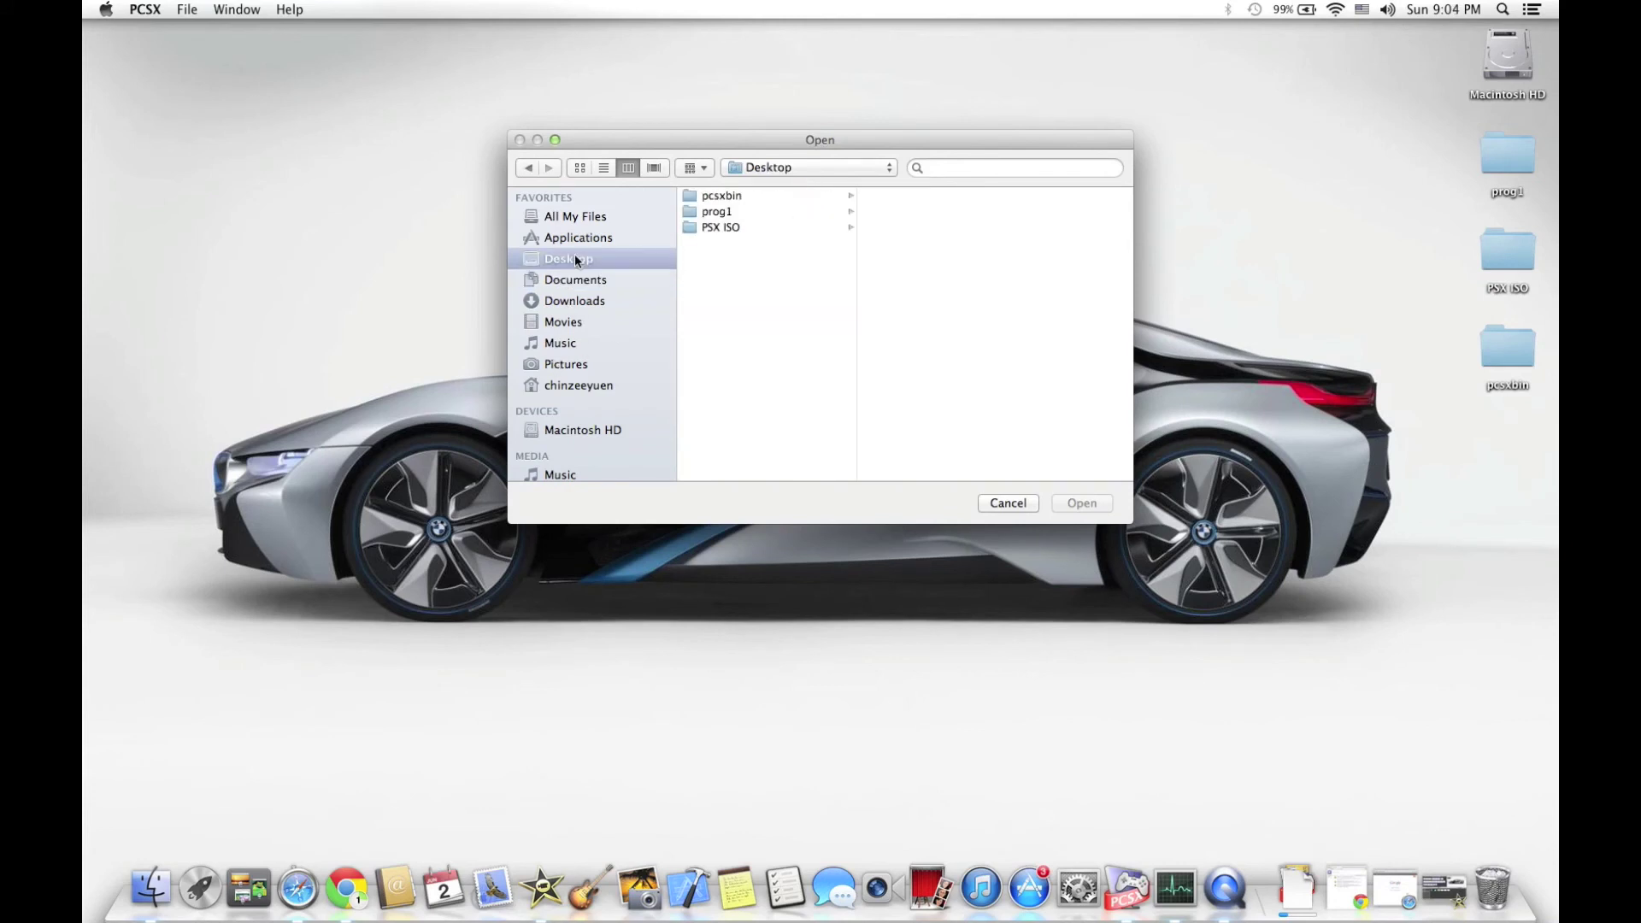
{"action": "left_click", "coordinate": [775, 228]}
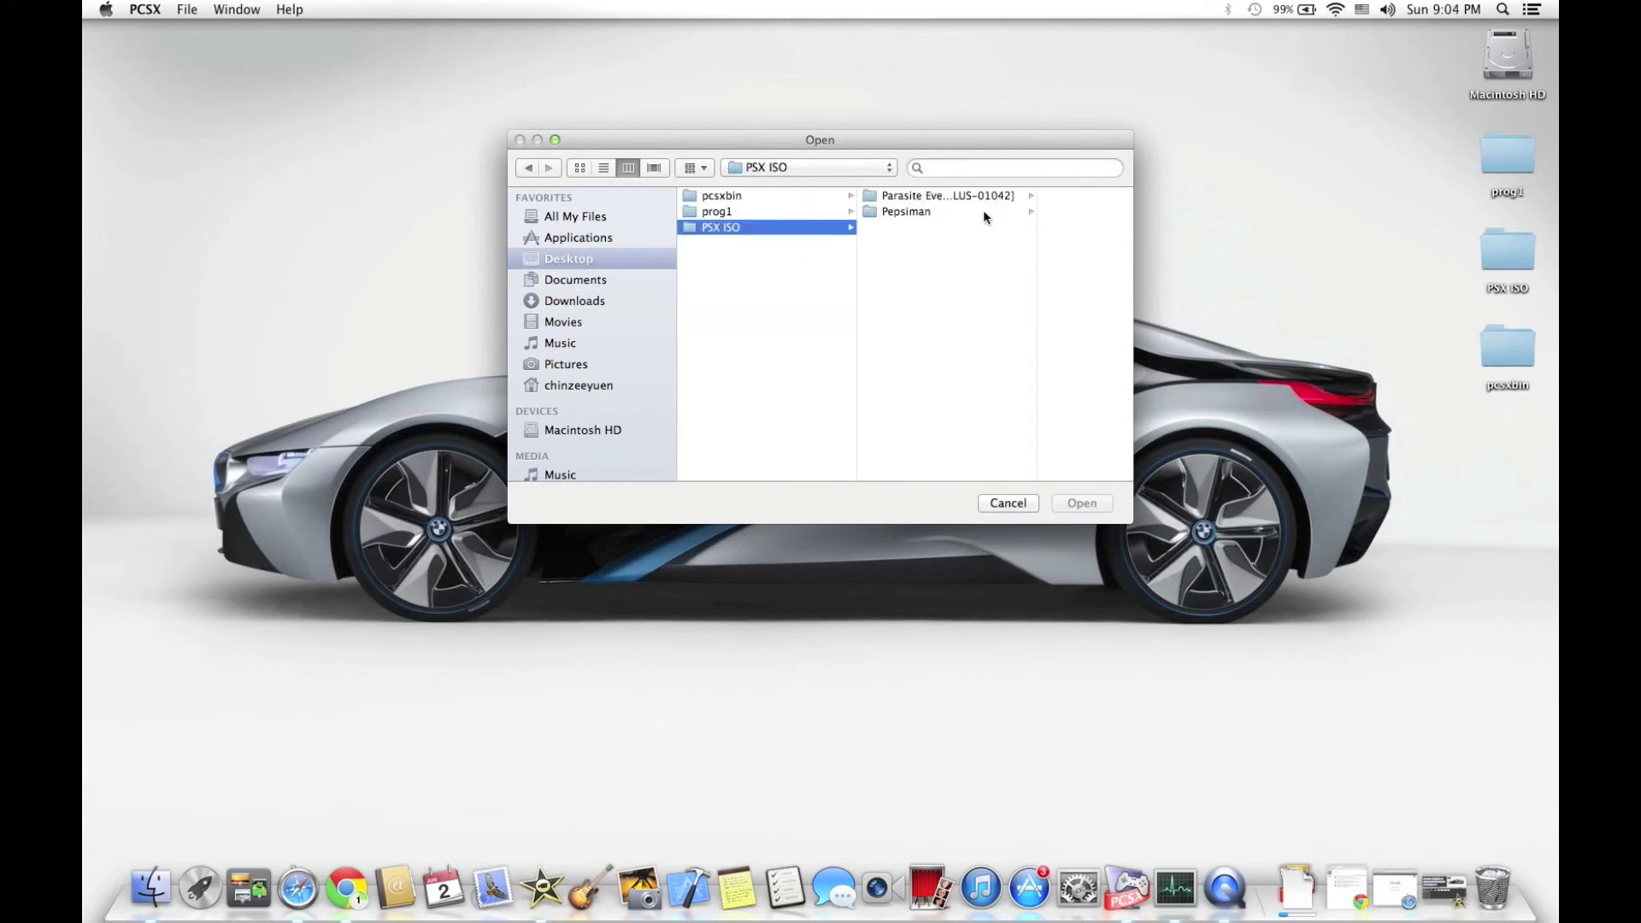
{"action": "left_click", "coordinate": [983, 212]}
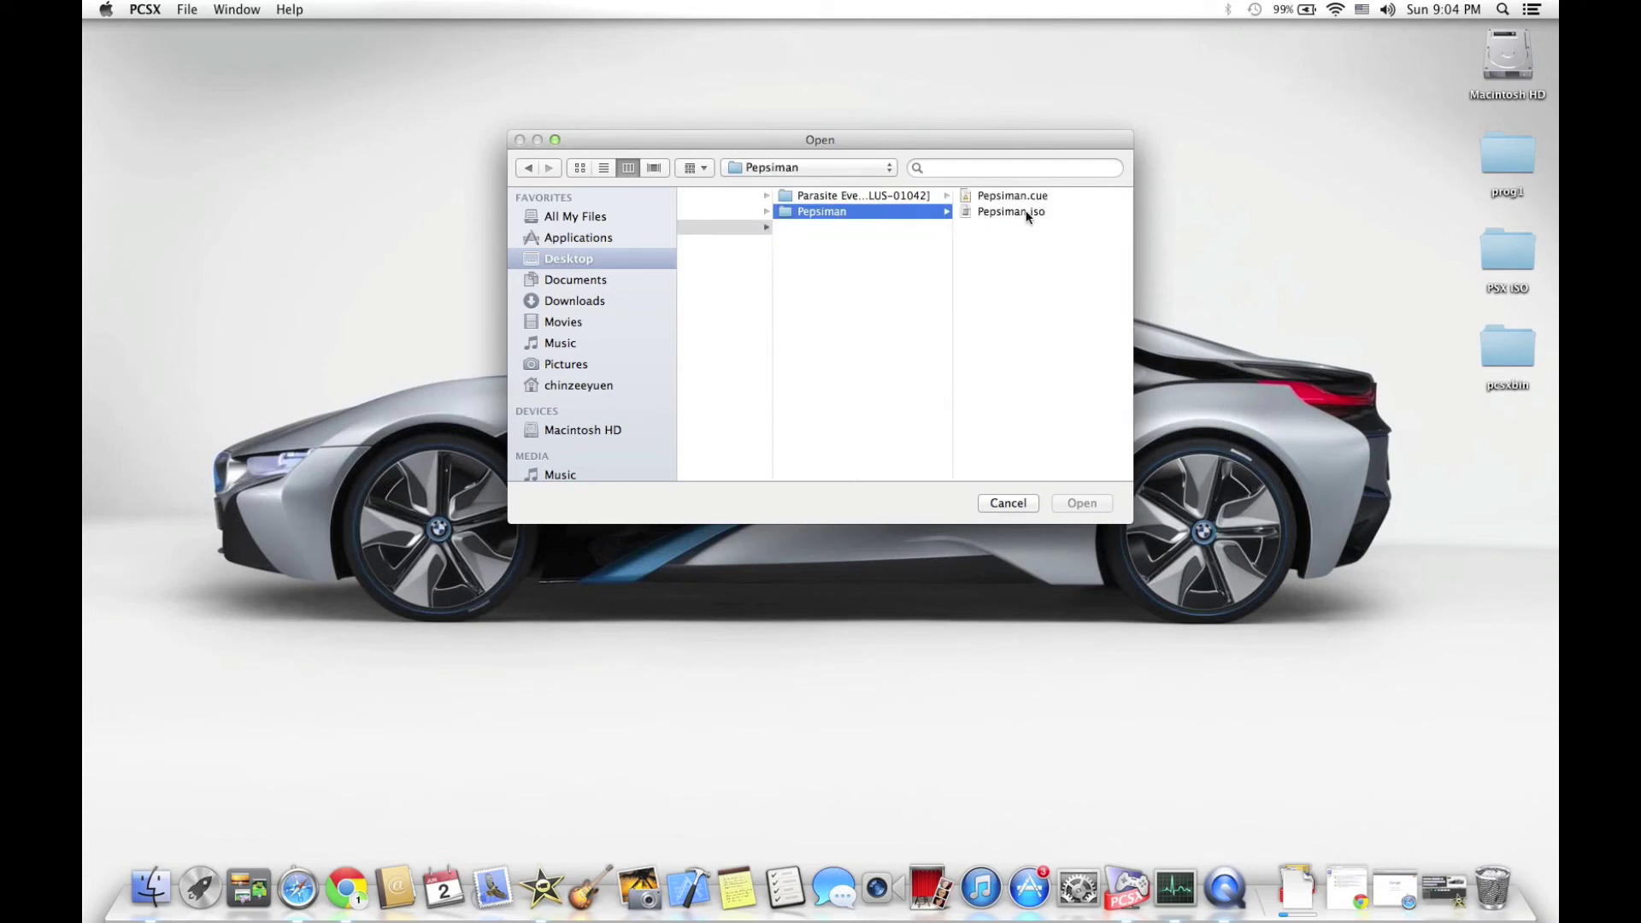
{"action": "left_click", "coordinate": [1028, 213]}
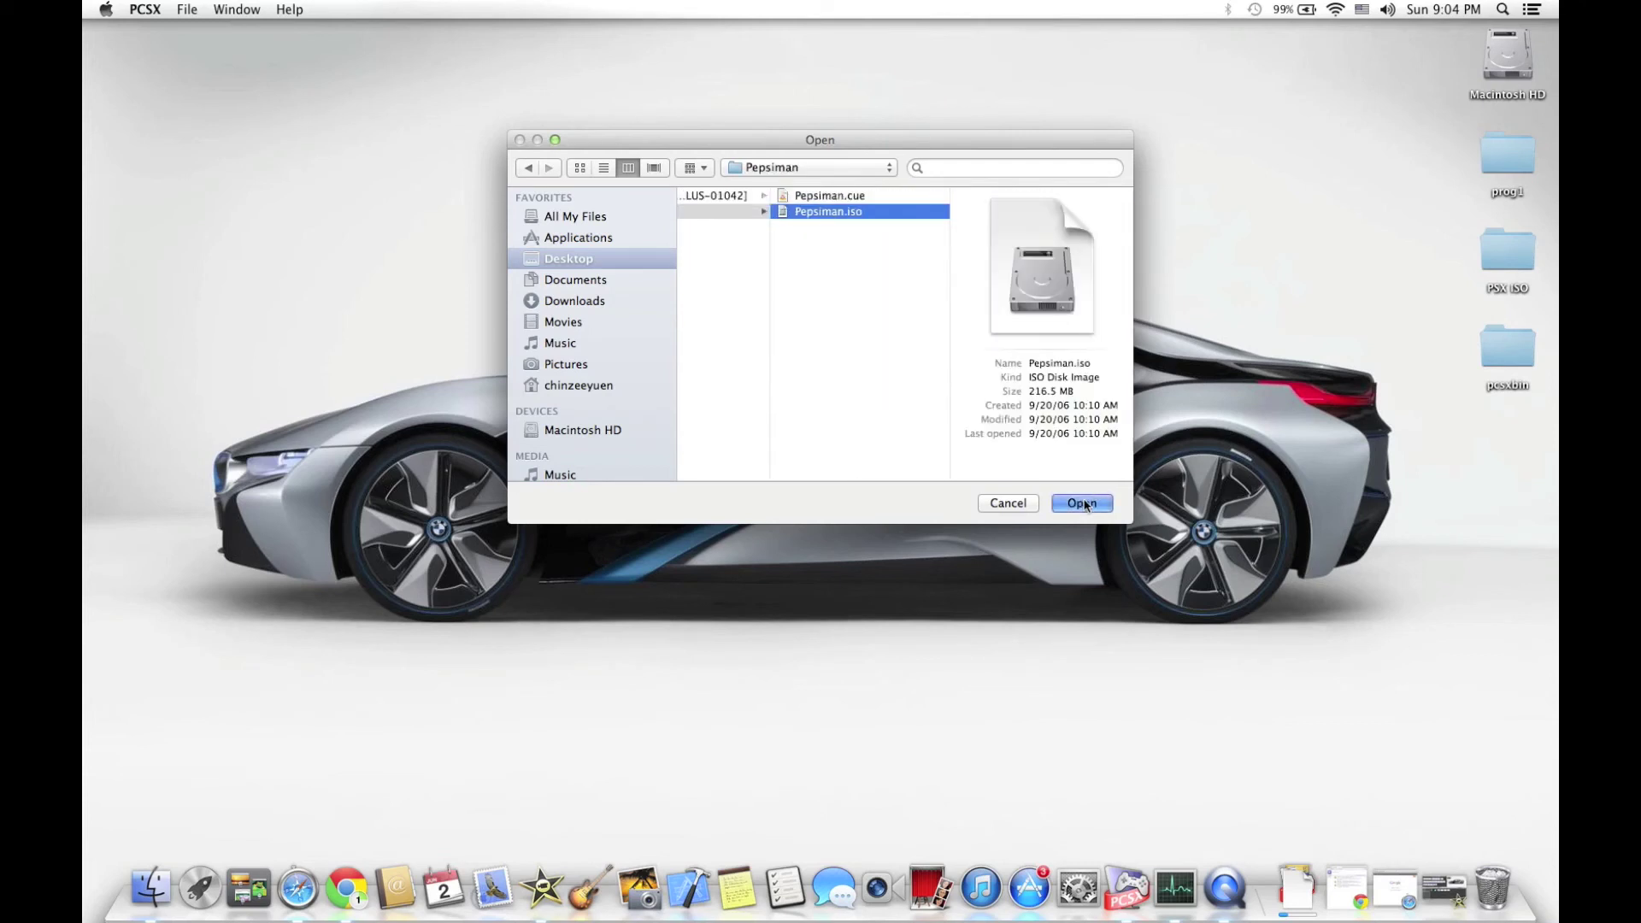
{"action": "left_click", "coordinate": [1082, 504]}
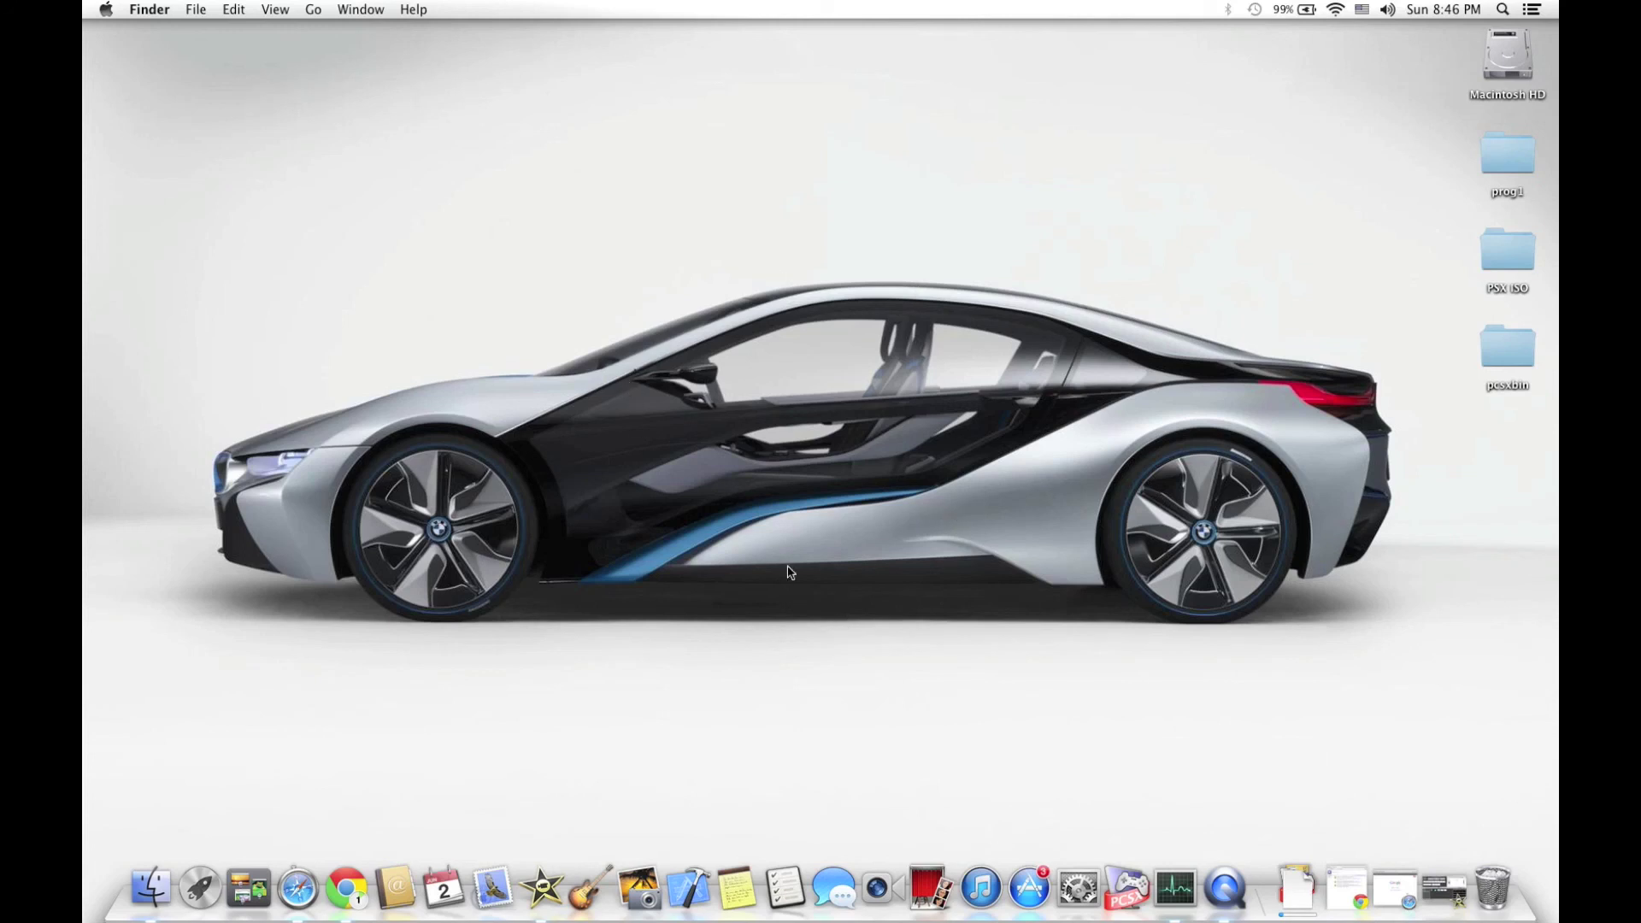
- Launch PCSX again from its Dock icon
{"action": "left_click", "coordinate": [1132, 908]}
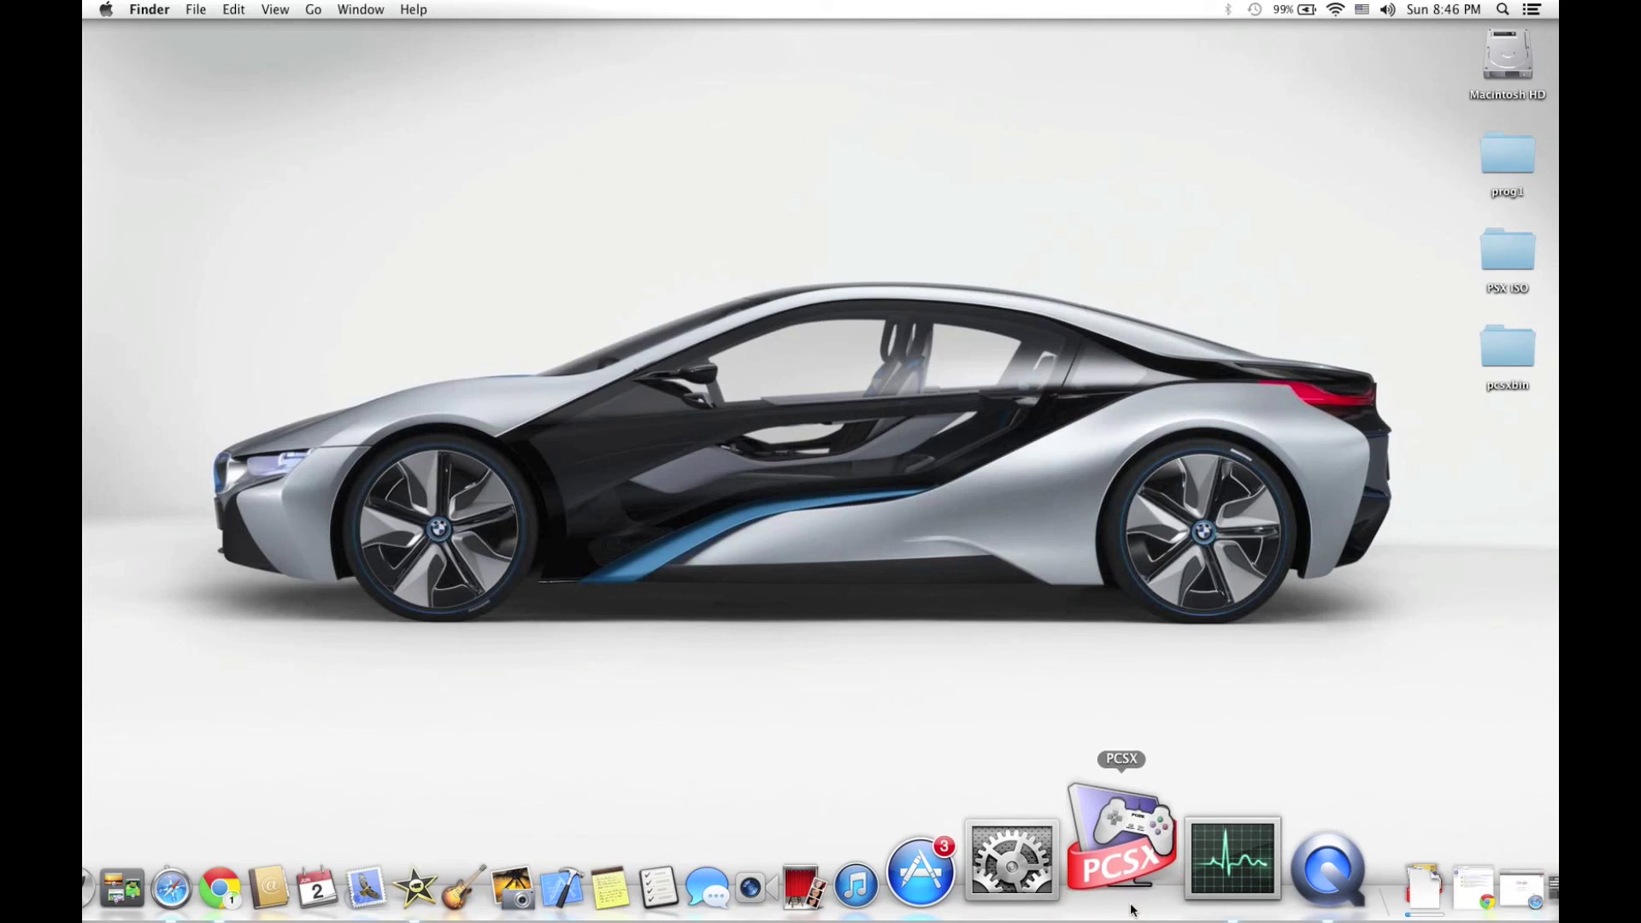